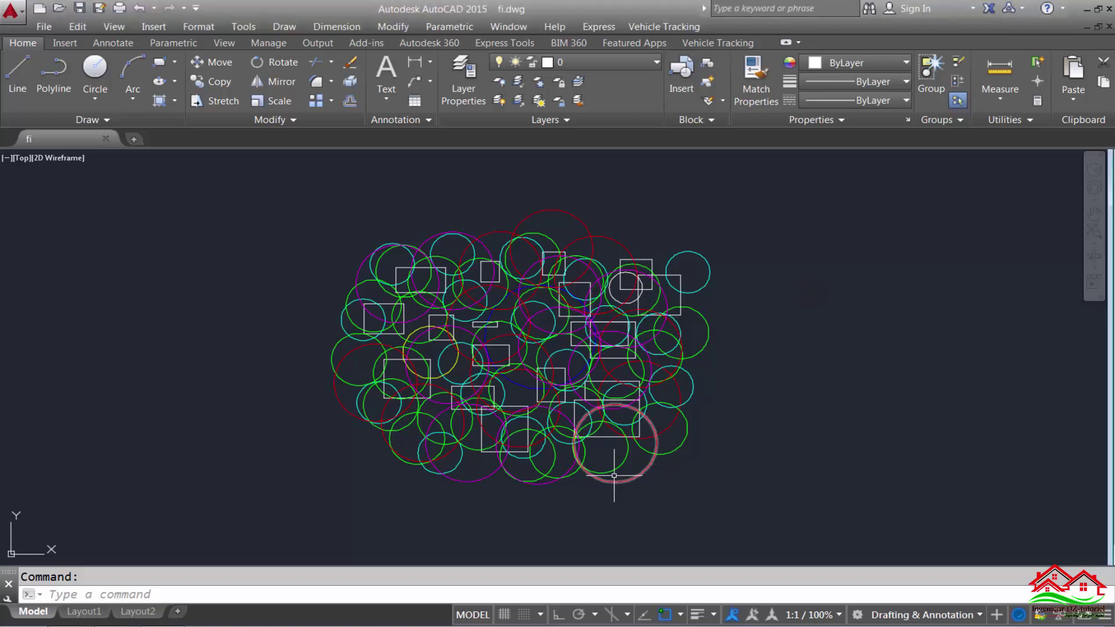
Select all objects similar to a sample green circle, then clear the selection.
scroll(517, 309, "up", 2)
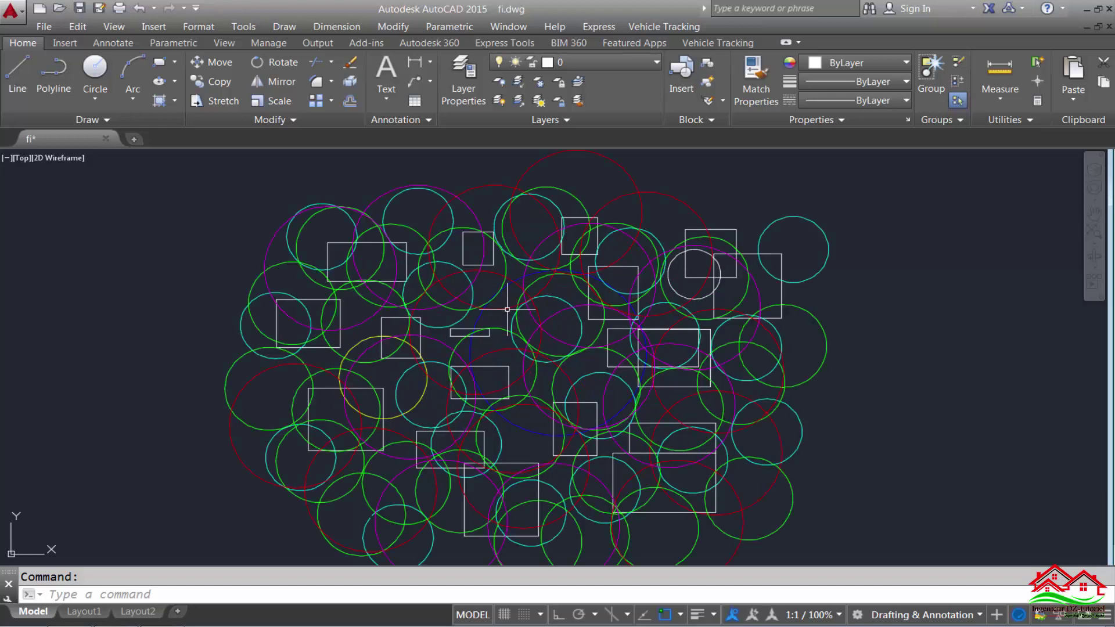
scroll(532, 302, "down", 2)
scroll(532, 303, "up", 2)
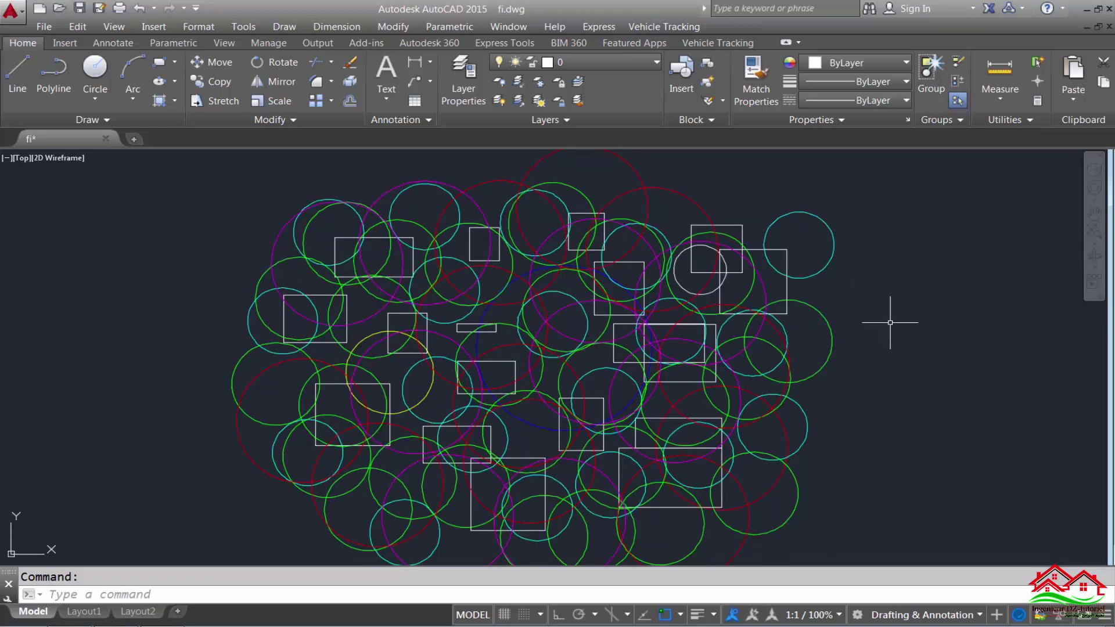
scroll(607, 299, "down", 2)
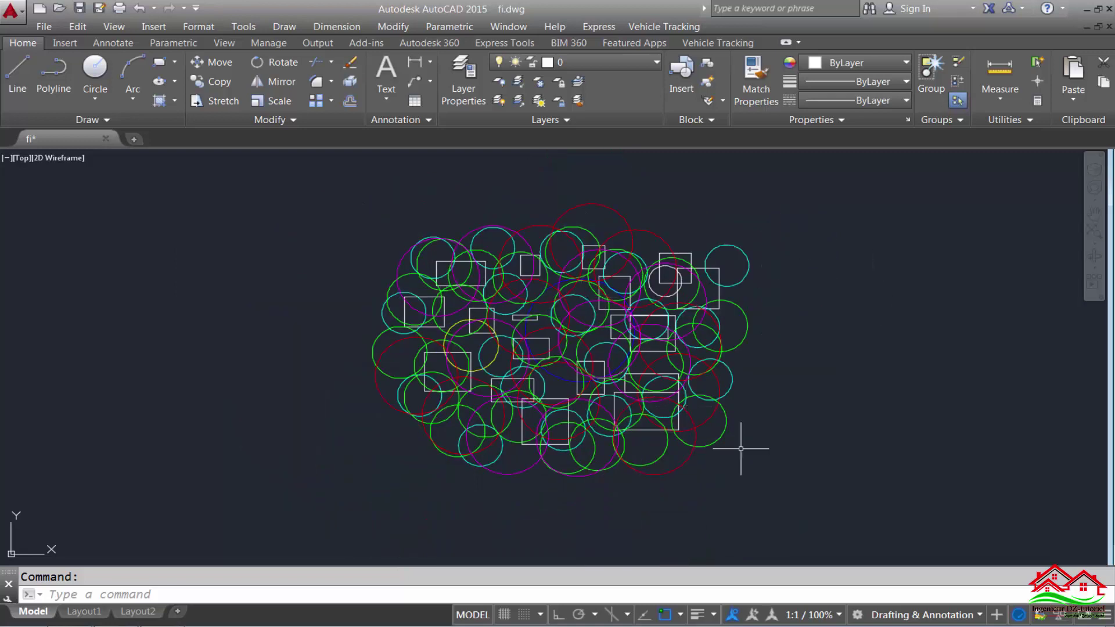
middle_click_drag(776, 472, 774, 461)
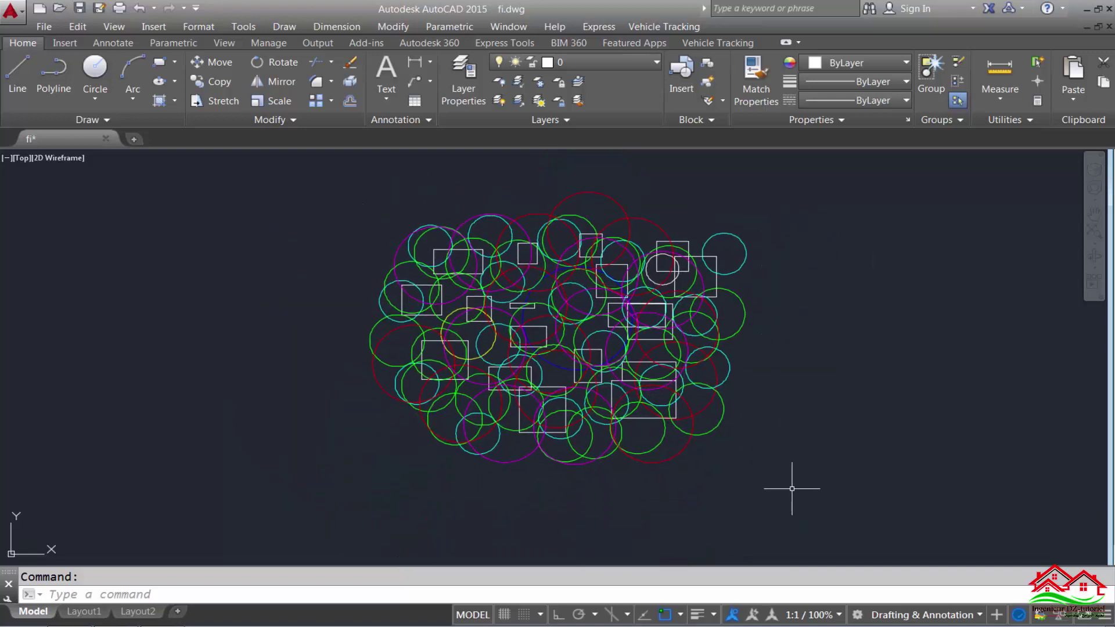
left_click(718, 427)
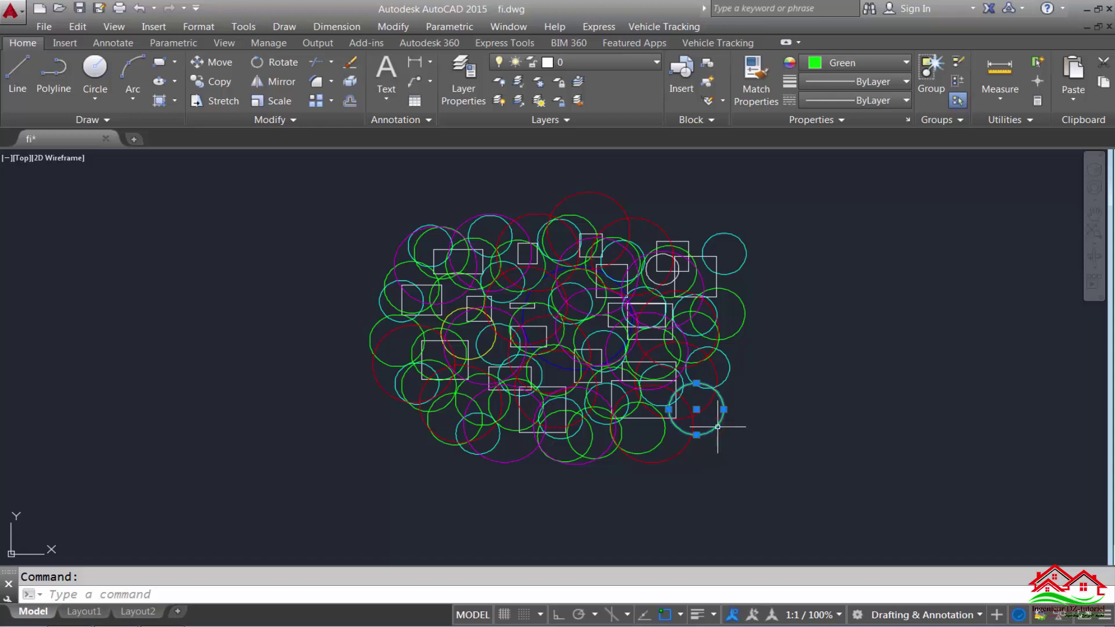
right_click(798, 326)
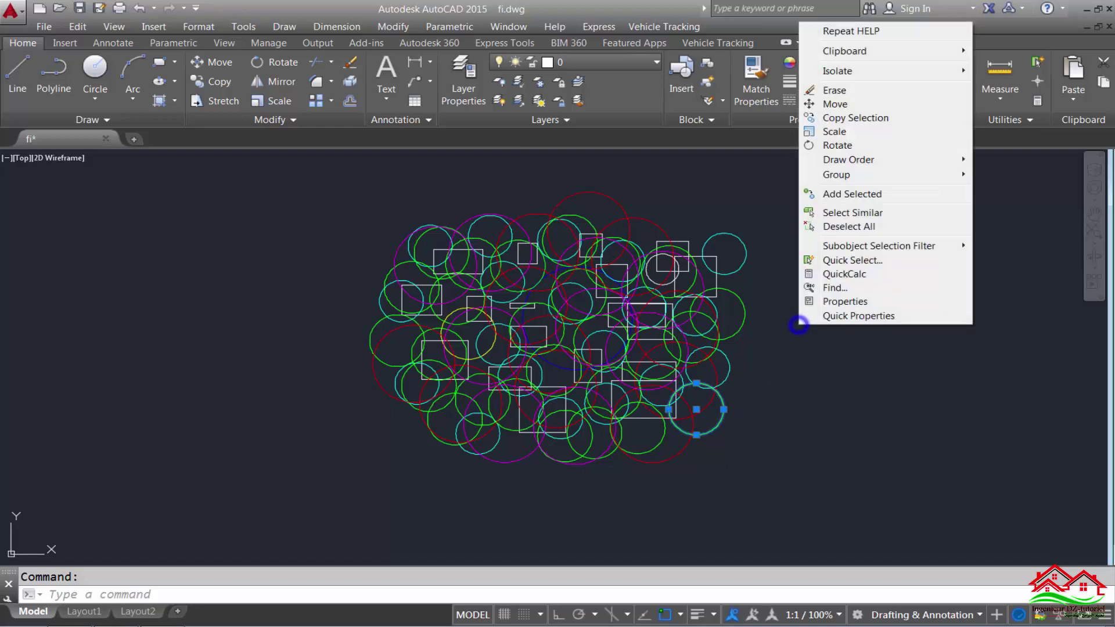
left_click(851, 212)
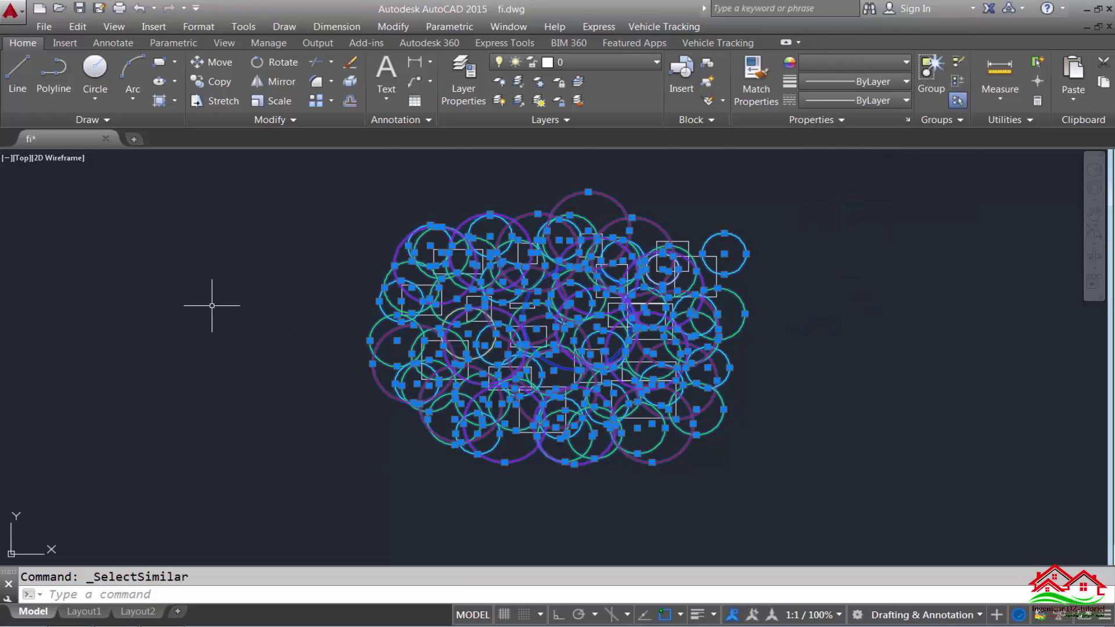
key("Escape")
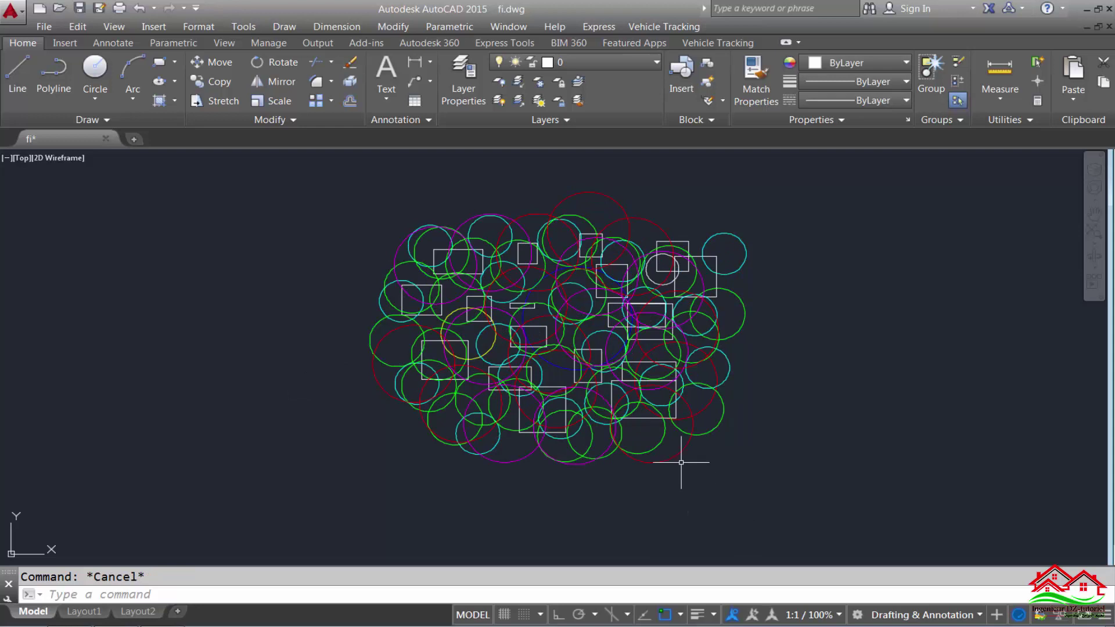
Browse Quick Select properties for a red circle, then close it without applying.
left_click(672, 457)
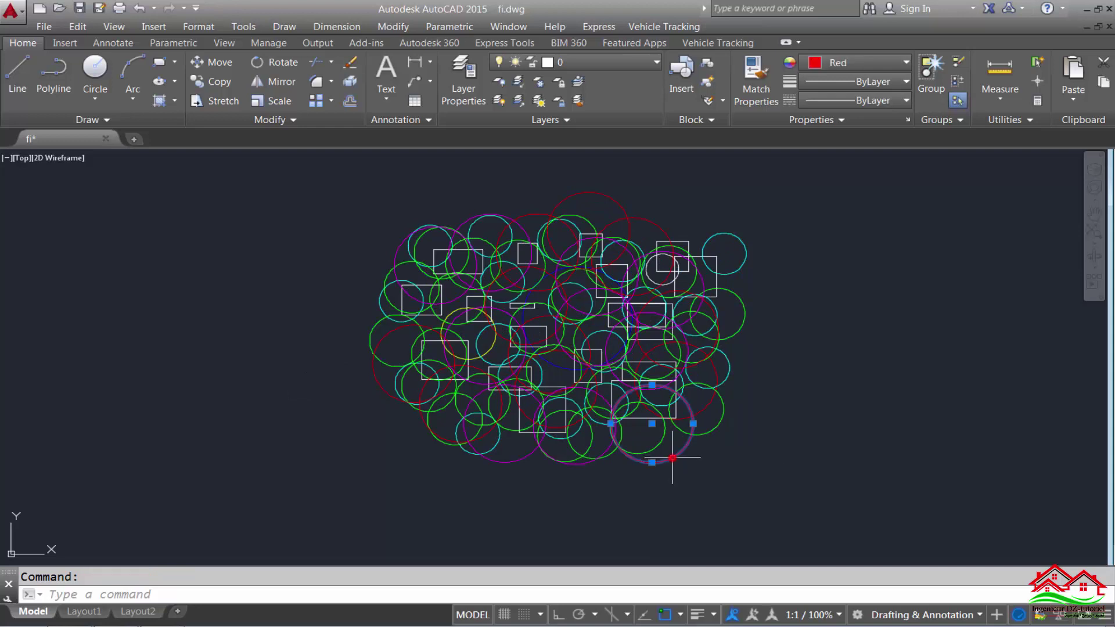
right_click(758, 375)
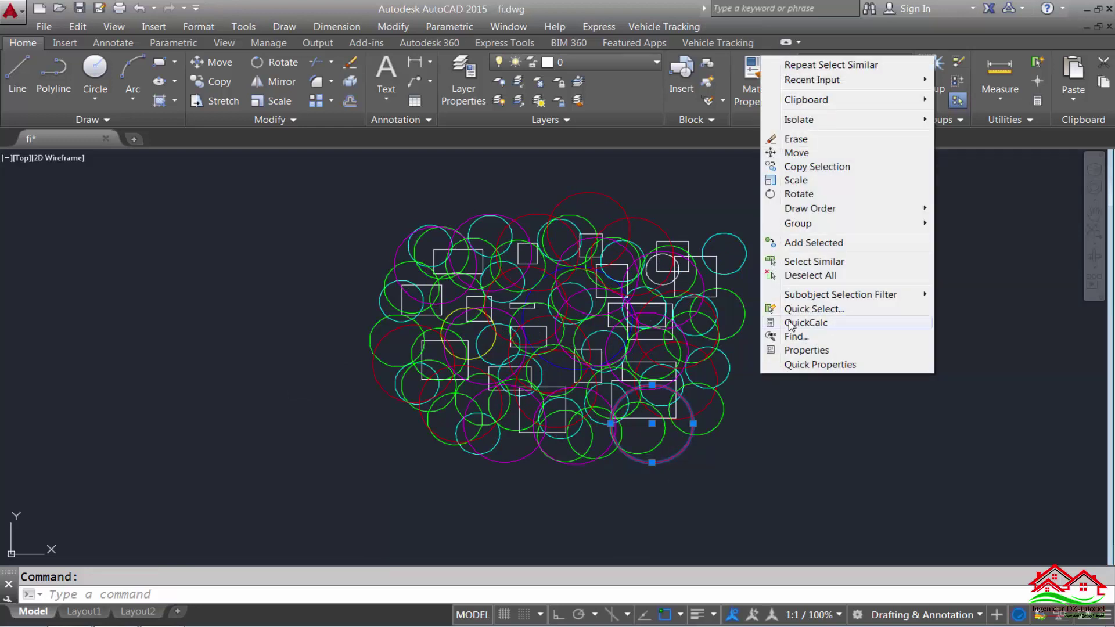
left_click(821, 312)
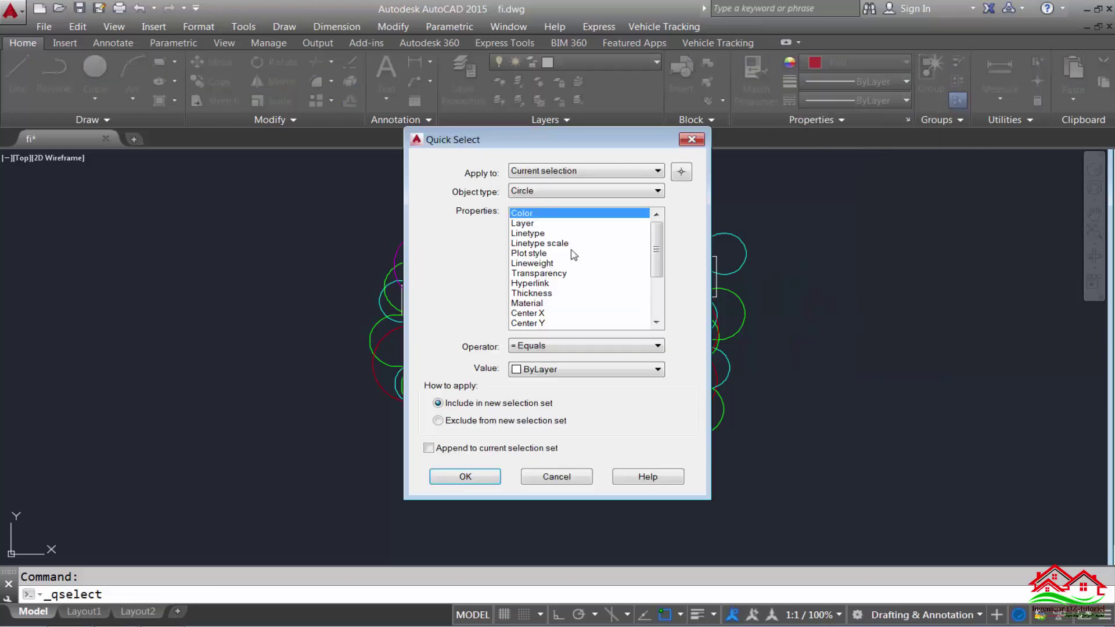
left_click(521, 216)
left_click(528, 247)
left_click(530, 283)
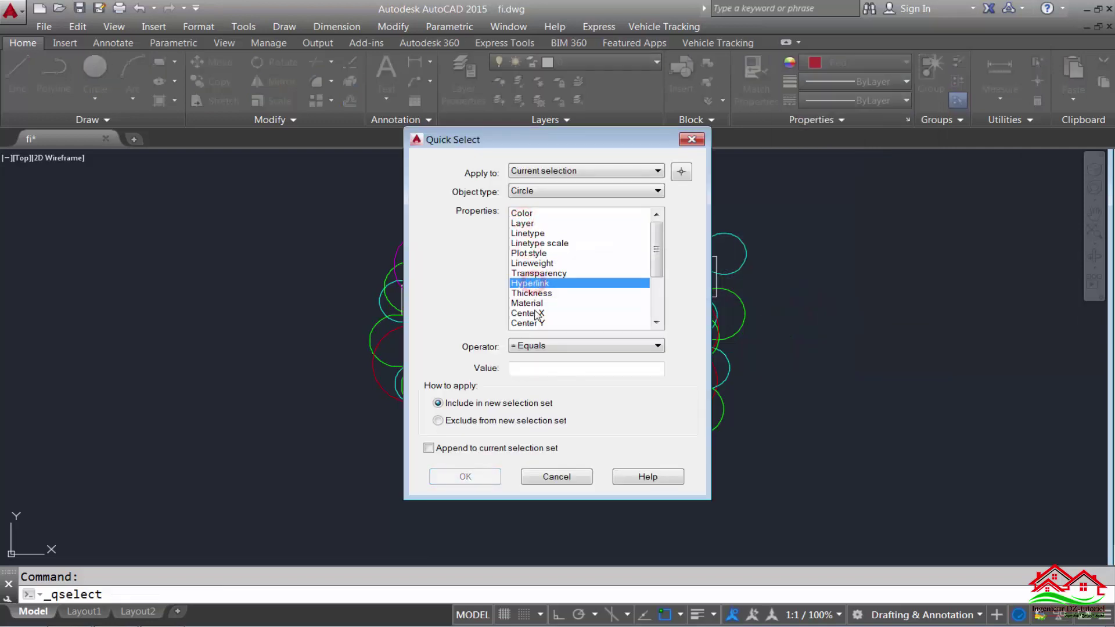
left_click(534, 214)
left_click(694, 142)
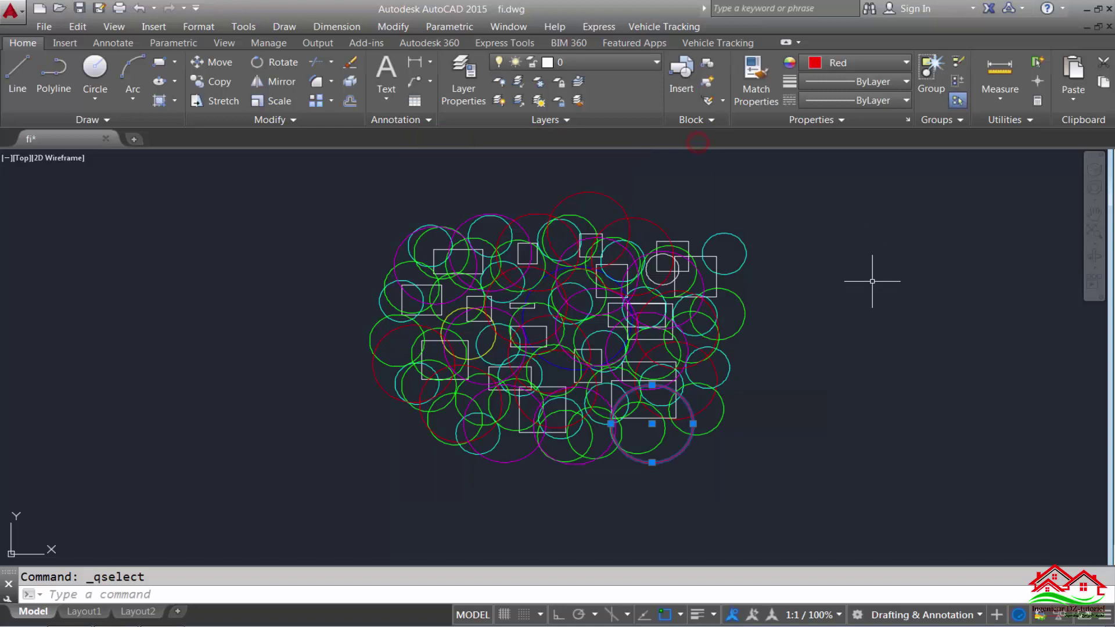
Start the MOVE command (M) and bring up Object Selection Filters transparently.
left_click(215, 593)
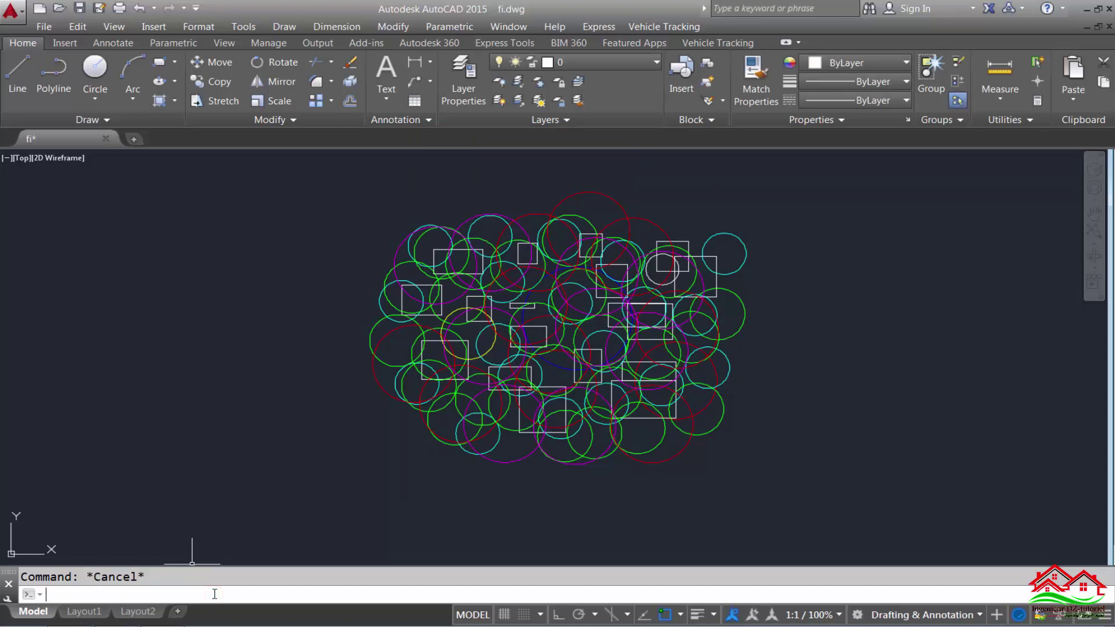
middle_click_drag(437, 396, 394, 426)
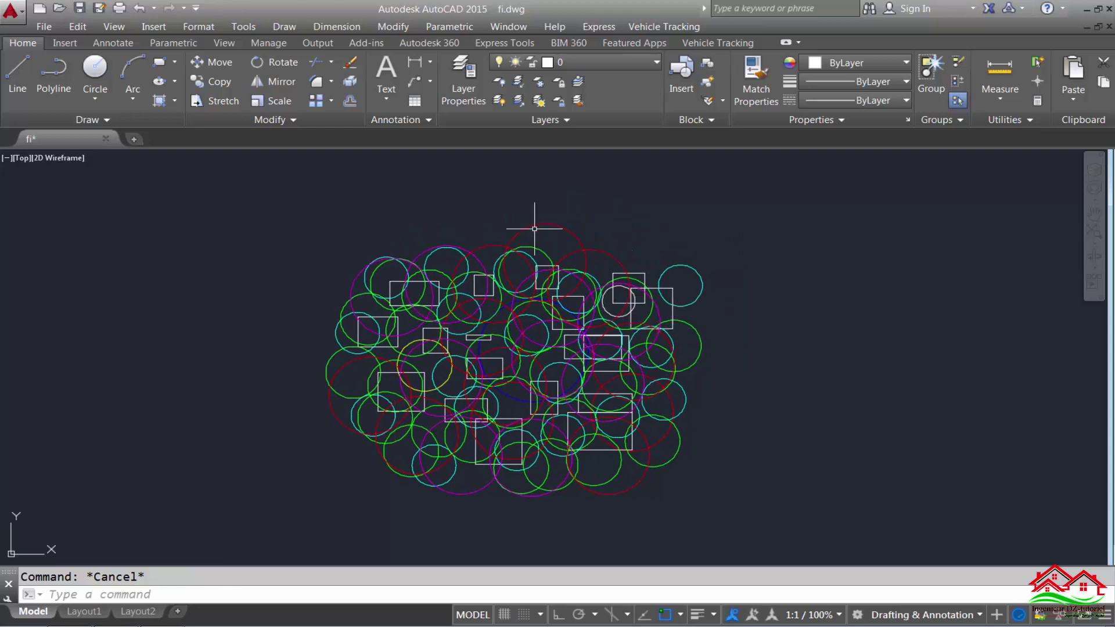
left_click(194, 597)
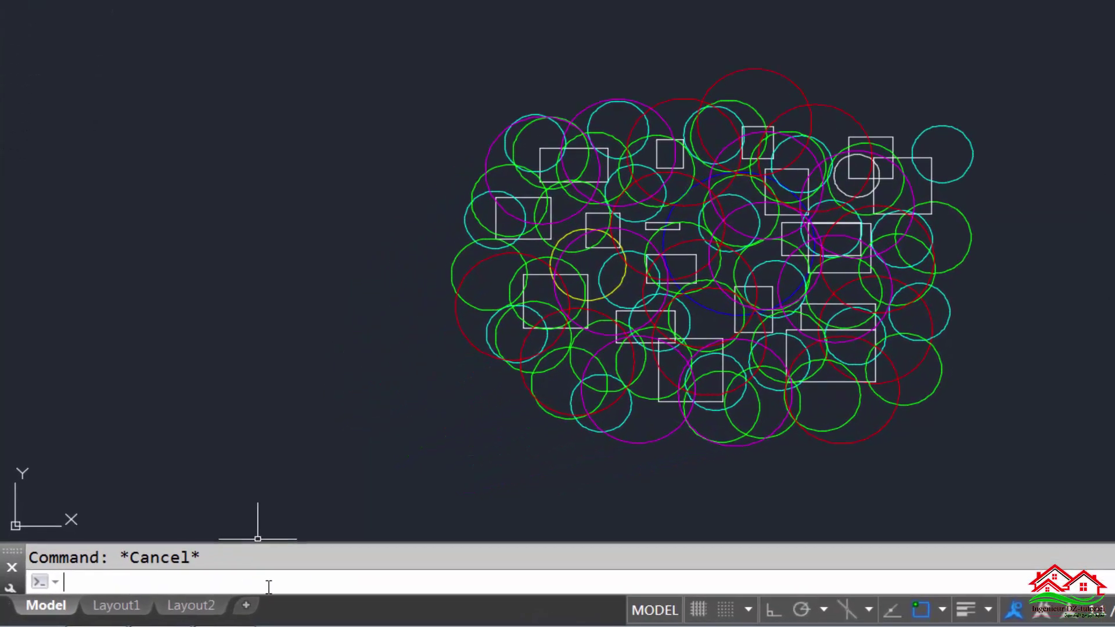
type("m")
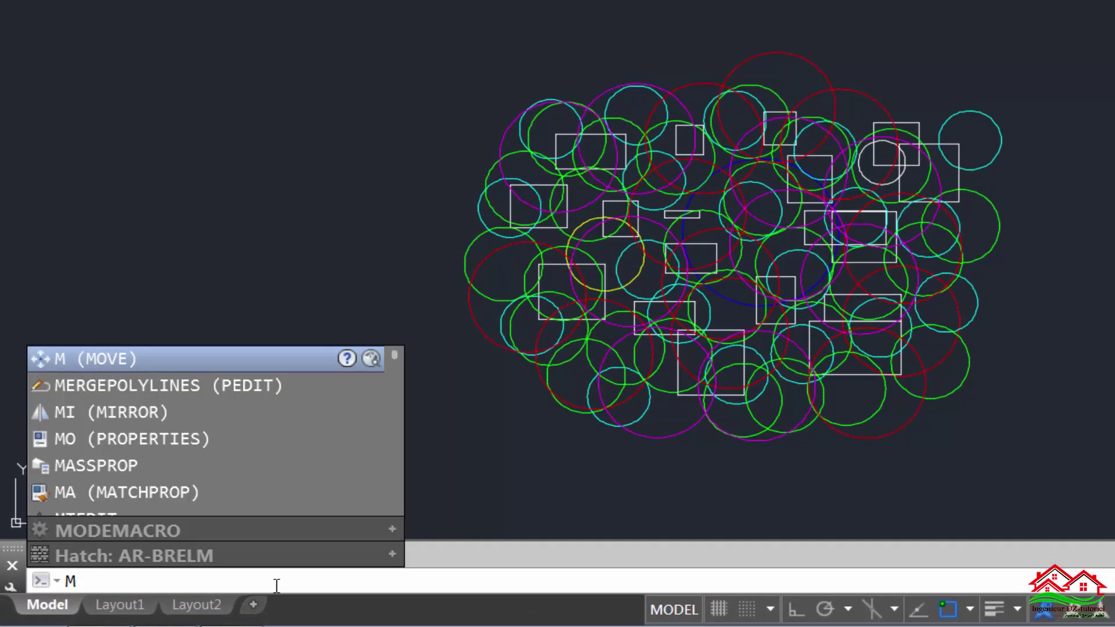
key("Return")
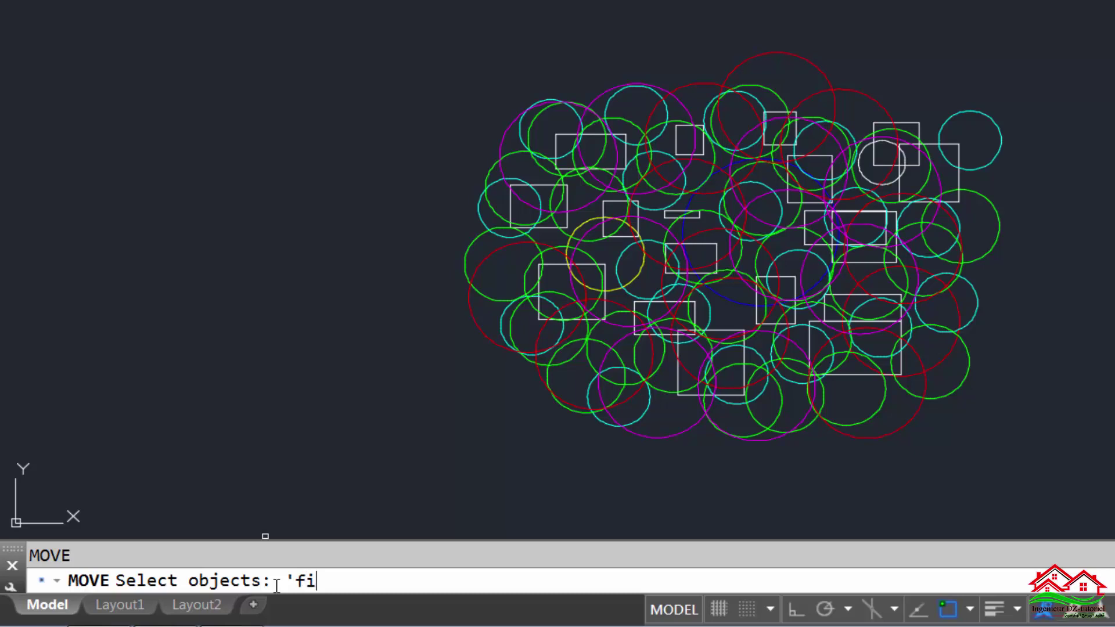
key("Return")
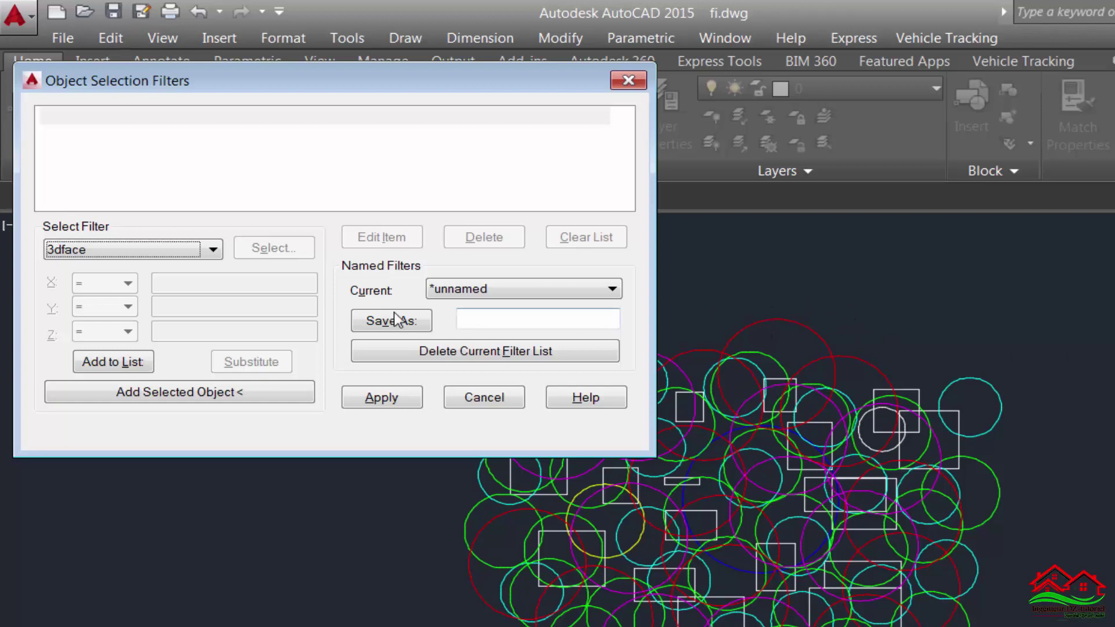
Add filter conditions Object = Circle and Color = 1 - Red to the list.
left_click(214, 251)
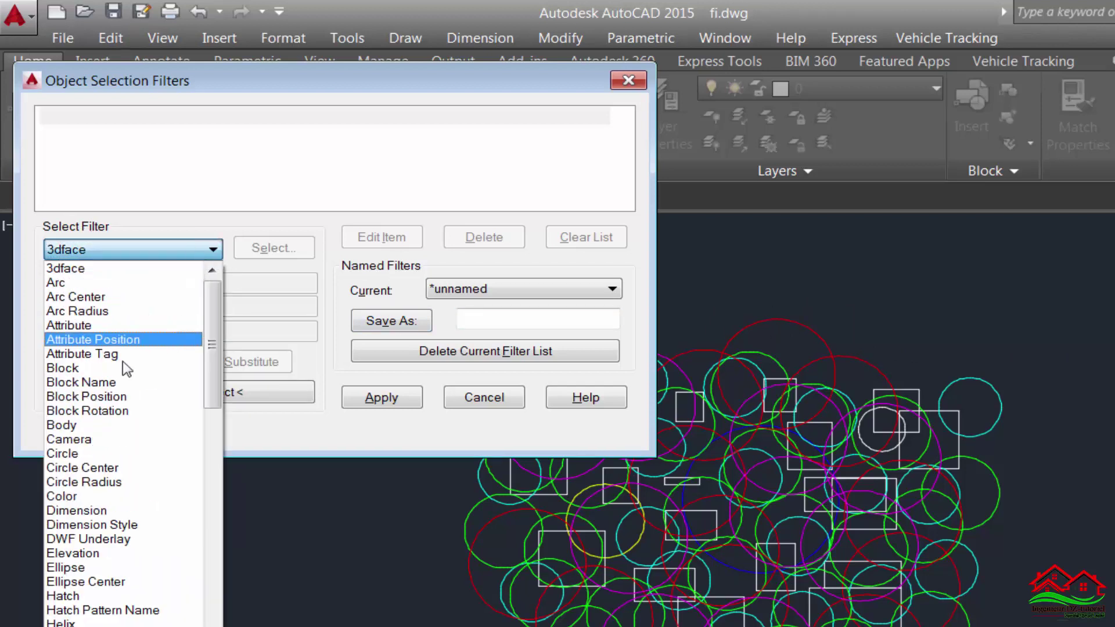
left_click(70, 453)
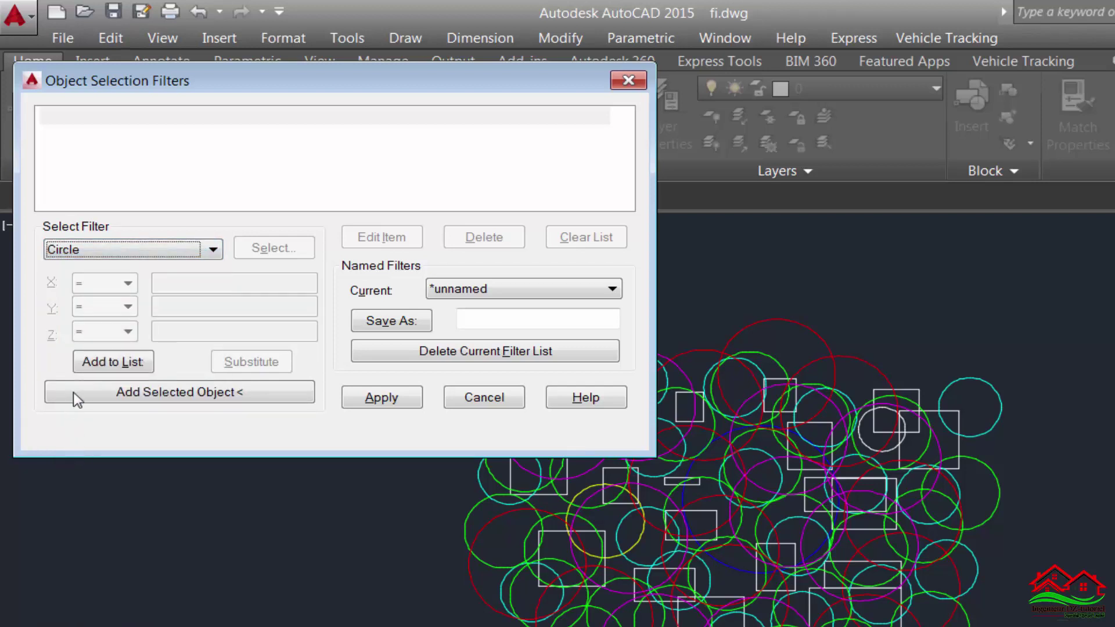
left_click(114, 363)
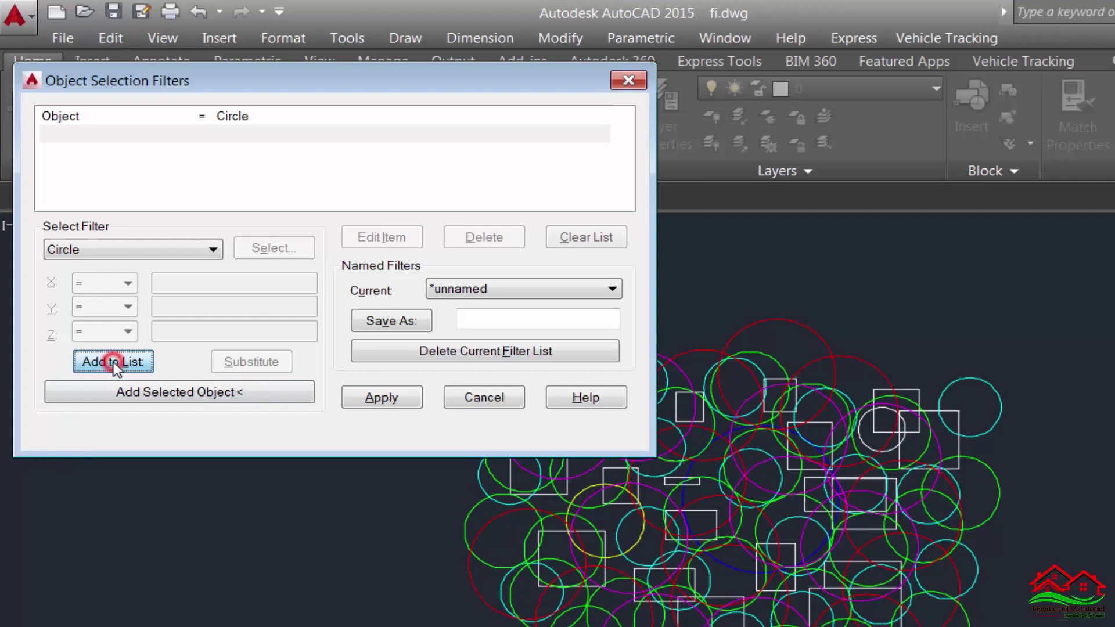
left_click(213, 251)
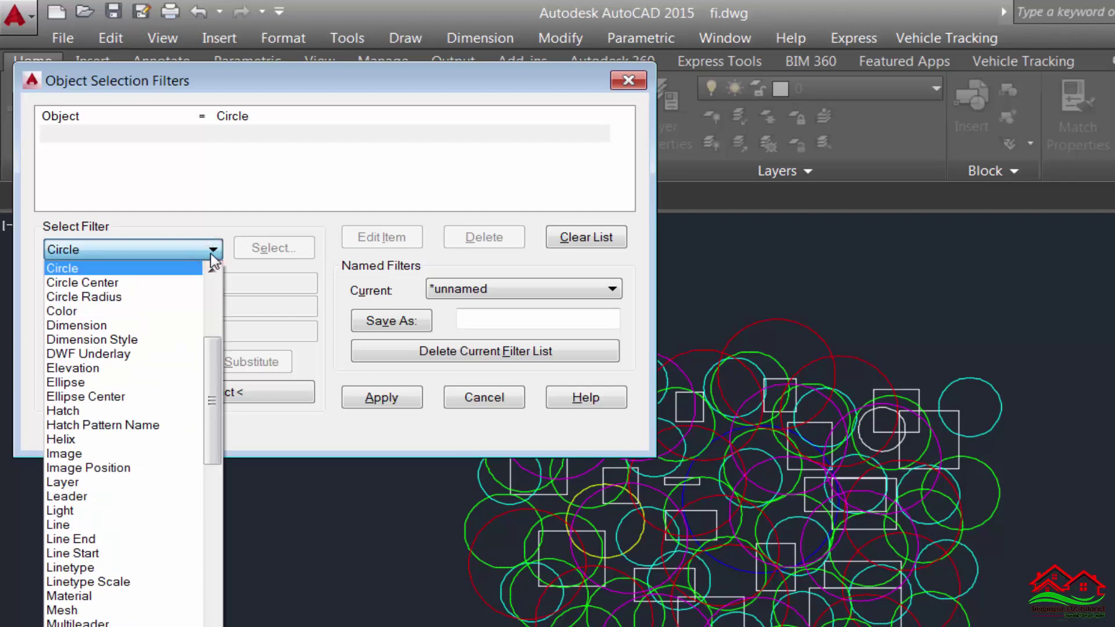
left_click(61, 311)
left_click(275, 251)
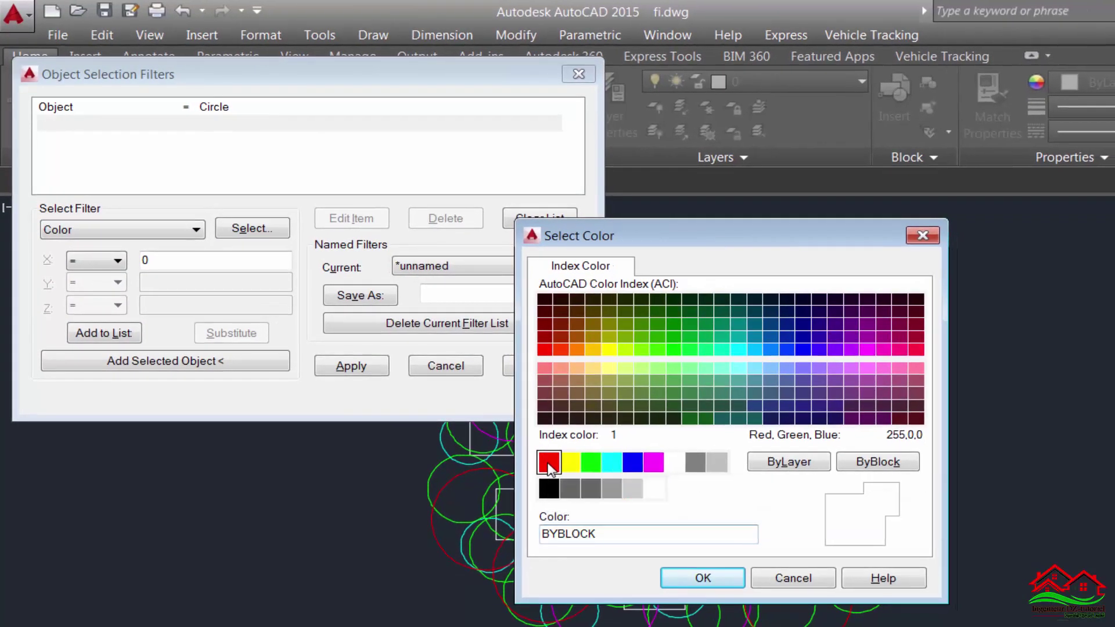
left_click(559, 476)
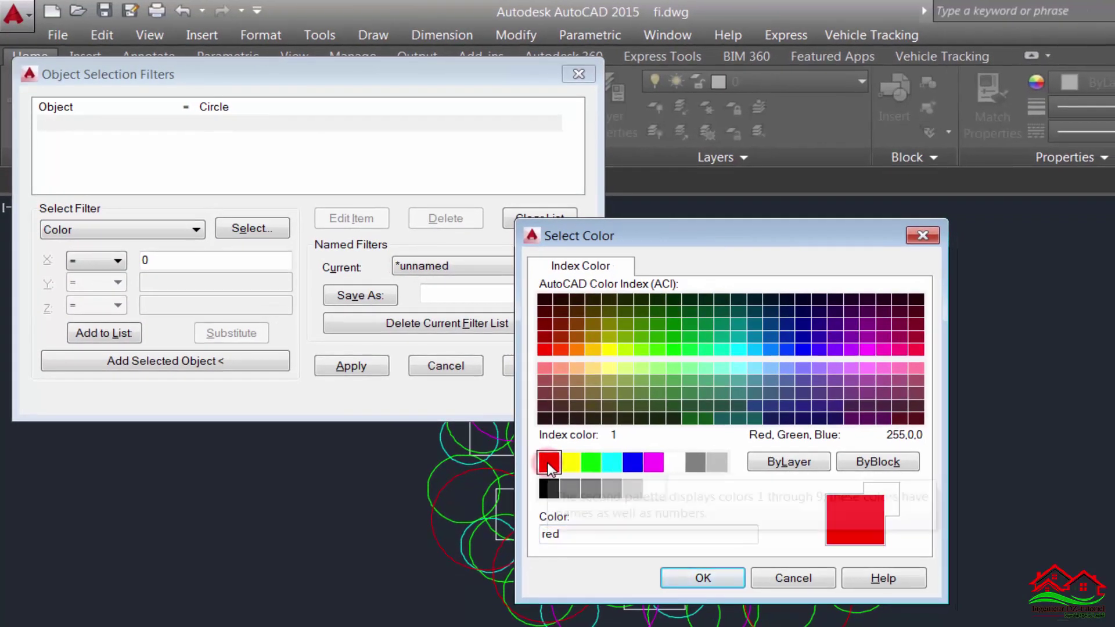
left_click(703, 578)
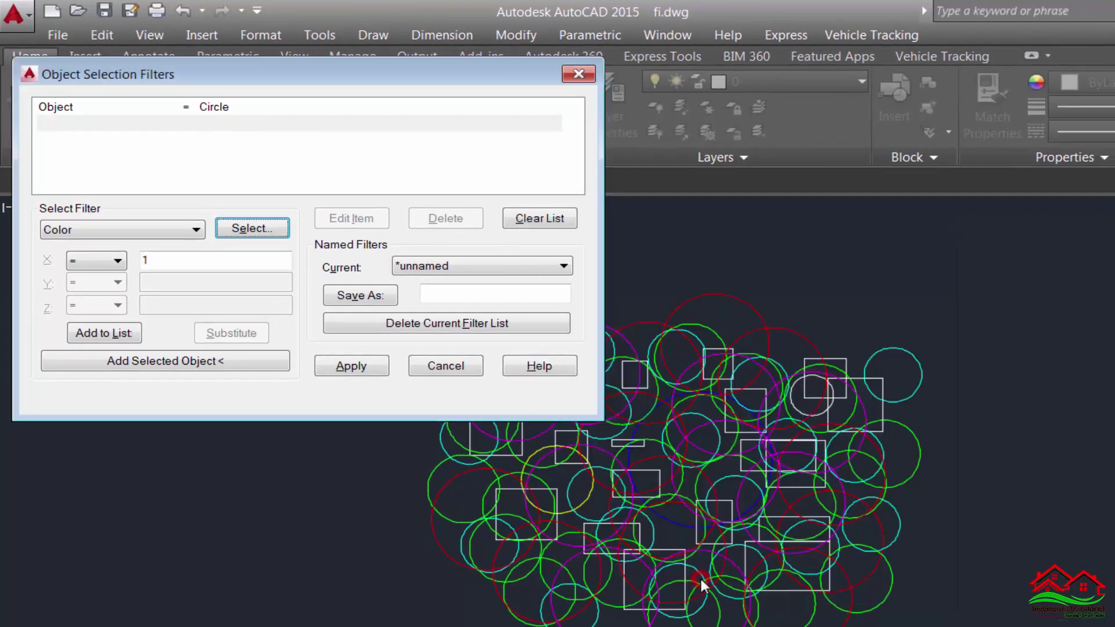
left_click(108, 337)
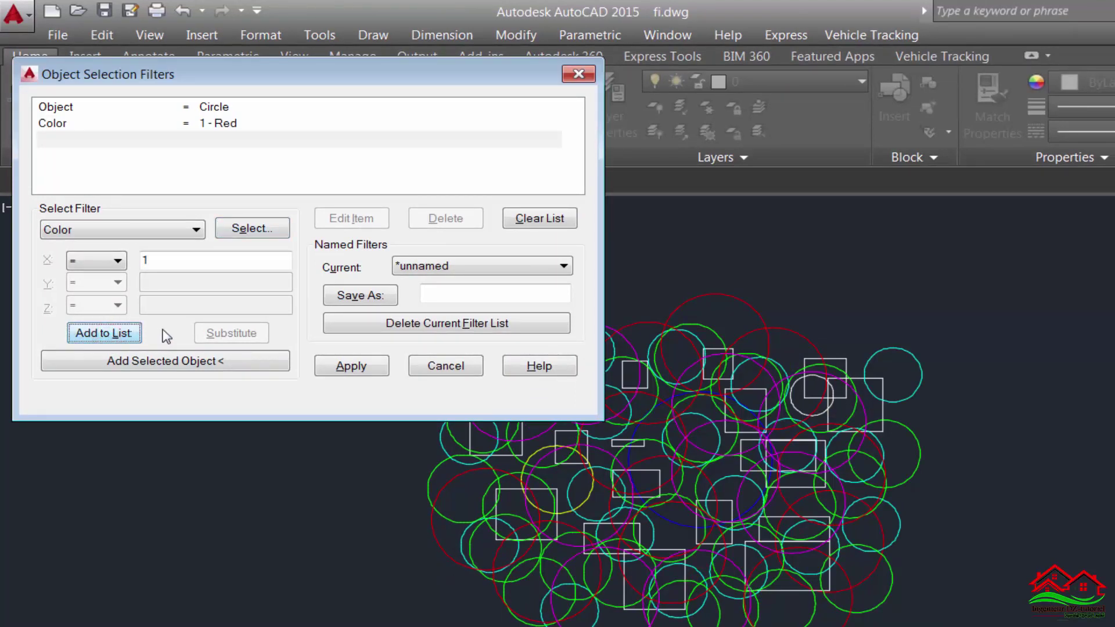
Apply the filter and window-select the drawing, picking up 11 red circles.
left_click(351, 367)
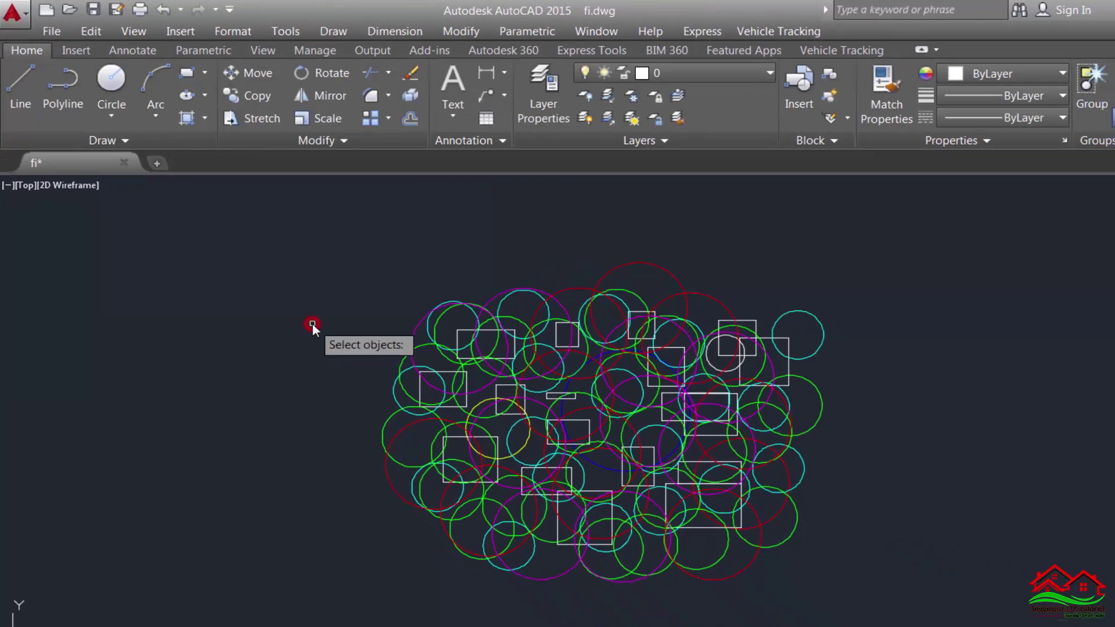
left_click(799, 190)
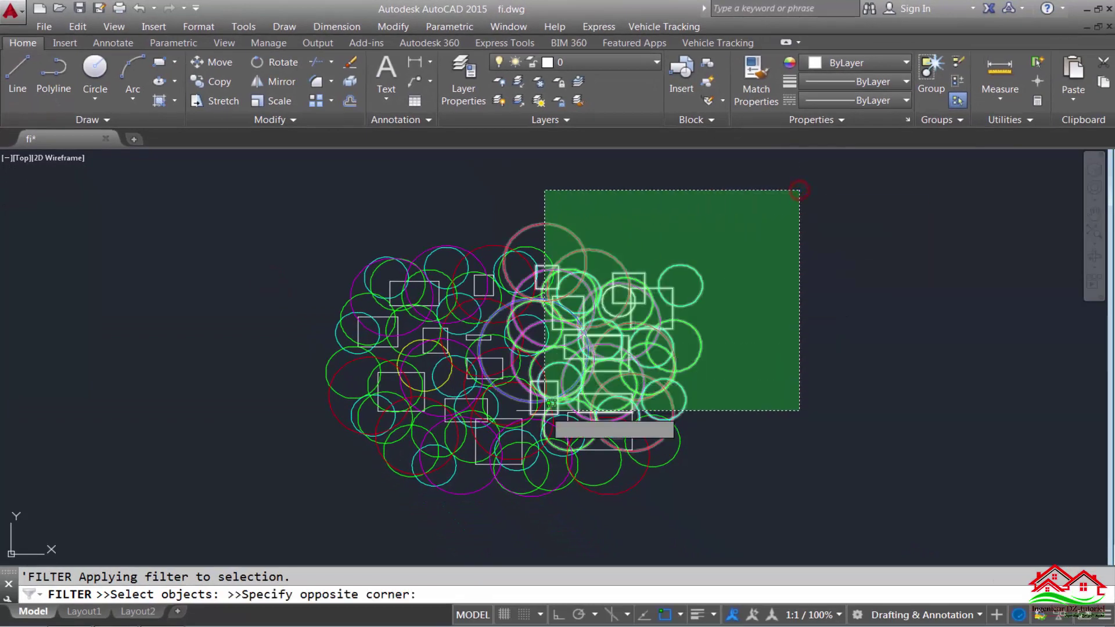
left_click(246, 527)
key("Return")
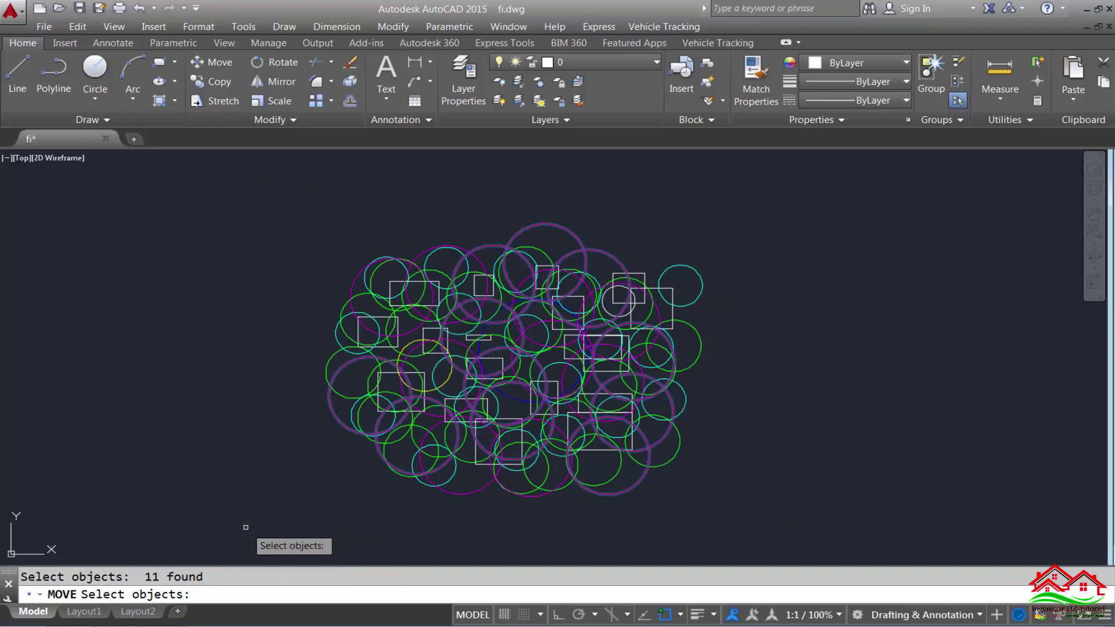
key("Return")
Move the red circles to the left of the cluster, then pan back to the main cluster.
left_click(312, 485)
scroll(511, 494, "down", 2)
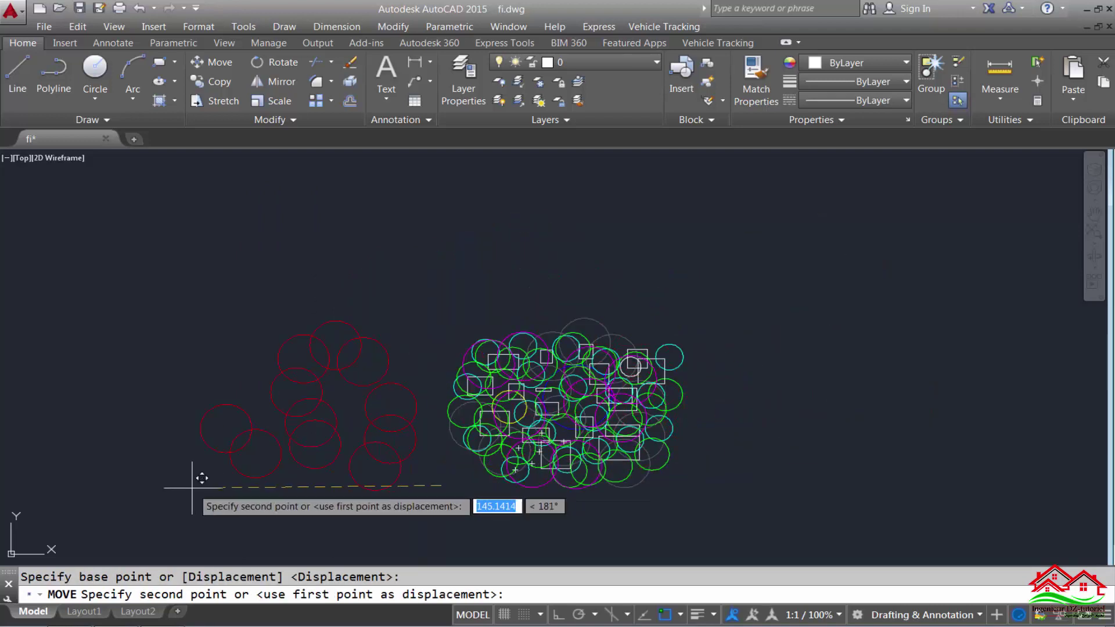
left_click(187, 452)
scroll(250, 437, "up", 2)
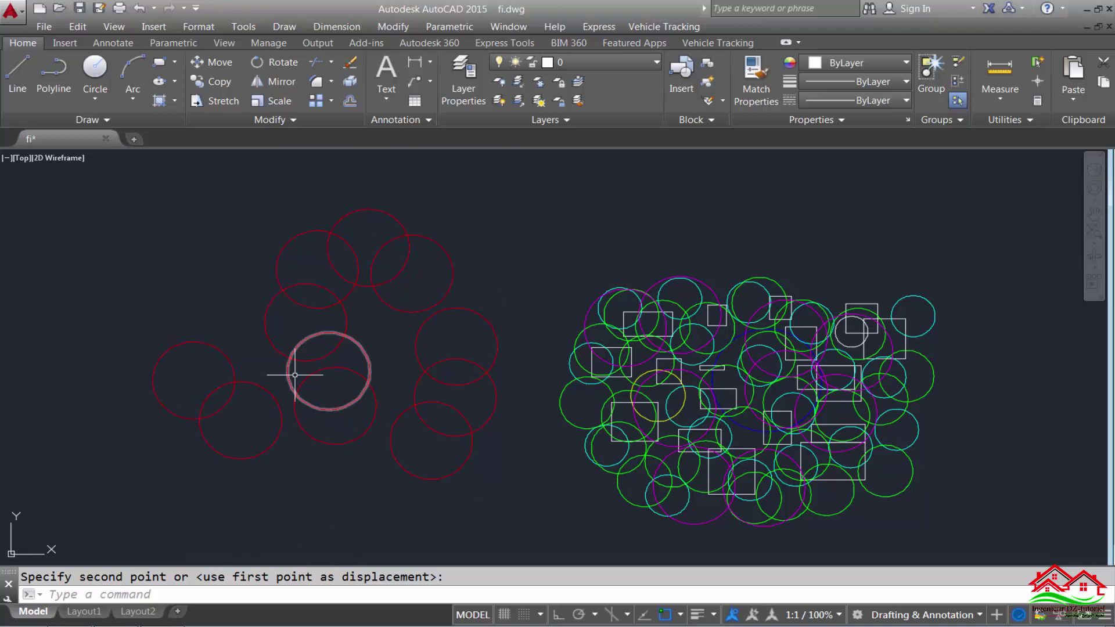
scroll(856, 435, "up", 2)
middle_click_drag(630, 403, 500, 350)
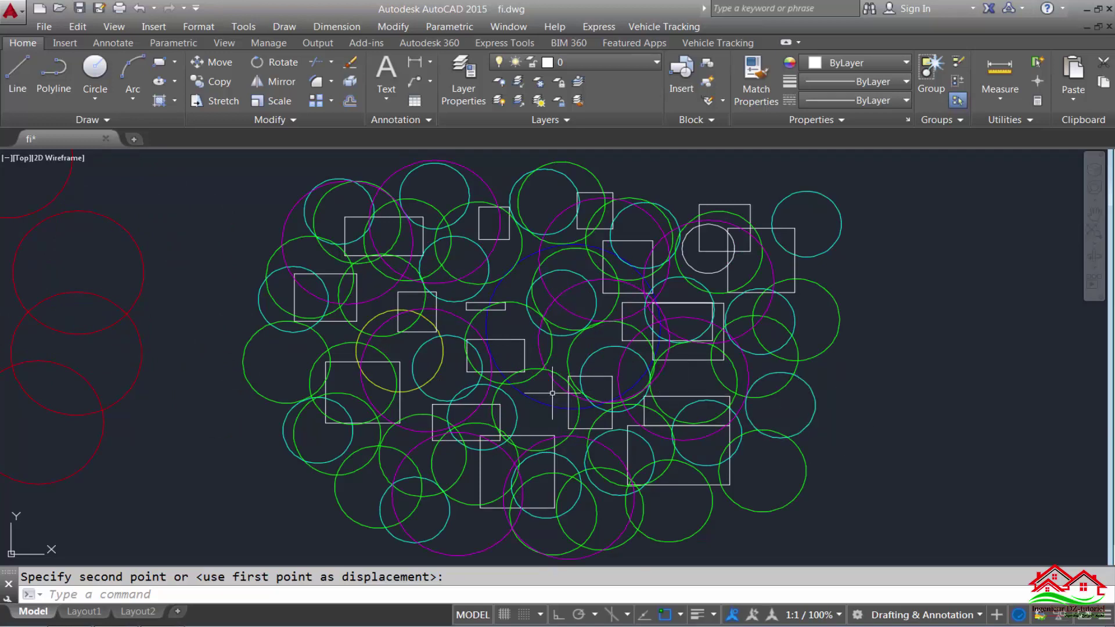
left_click(218, 598)
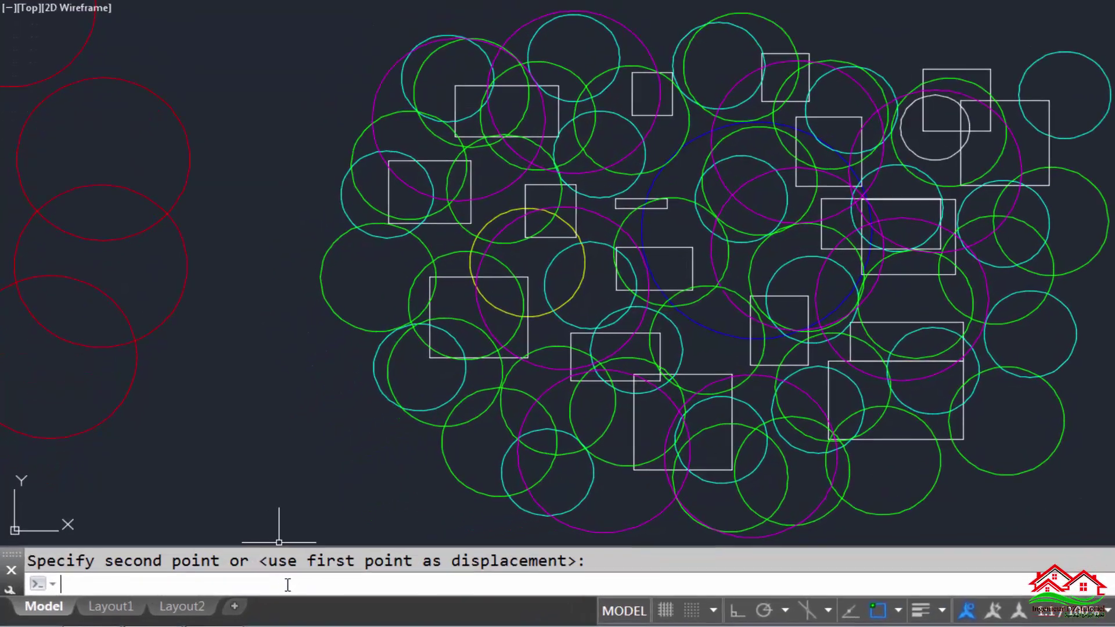
Start ERASE with selection filters and clear the old Circle and Red conditions.
type("e")
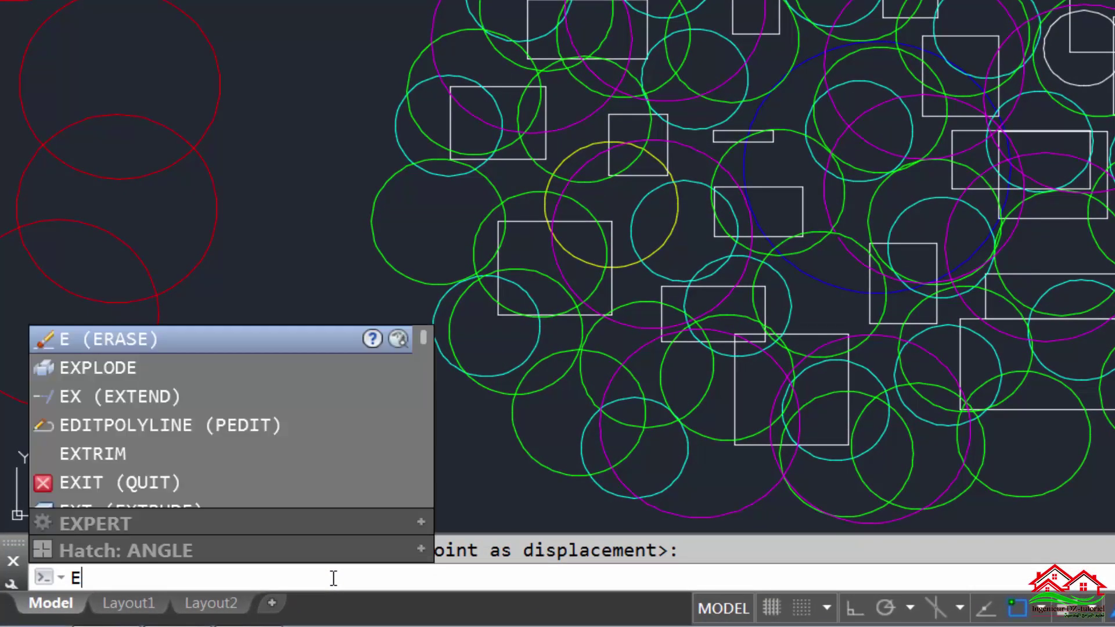
key("Return")
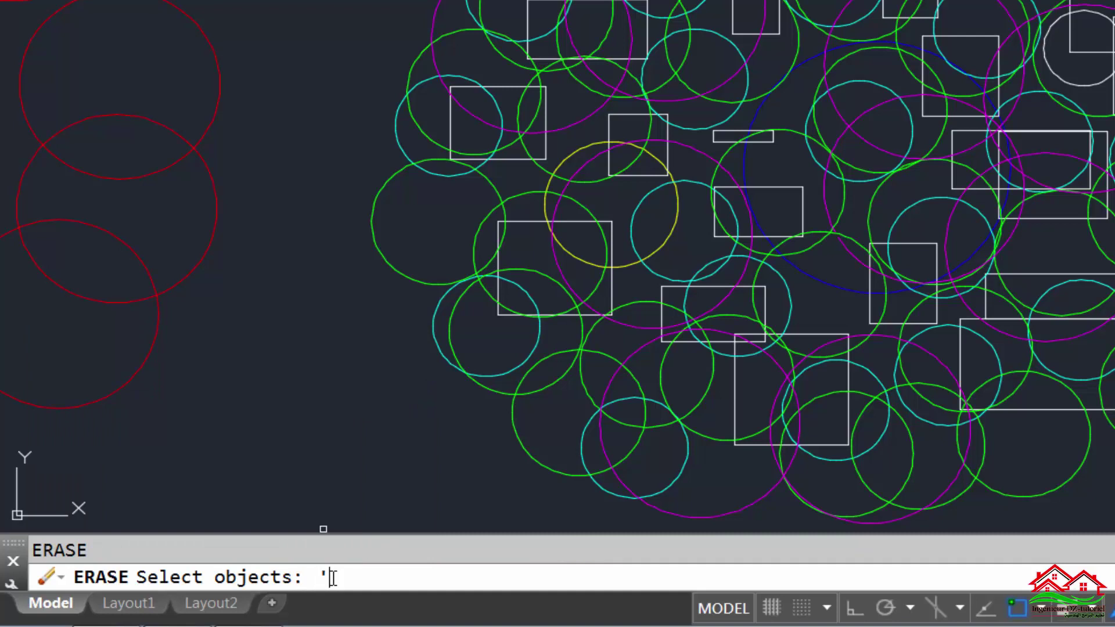
type("fi")
key("Return")
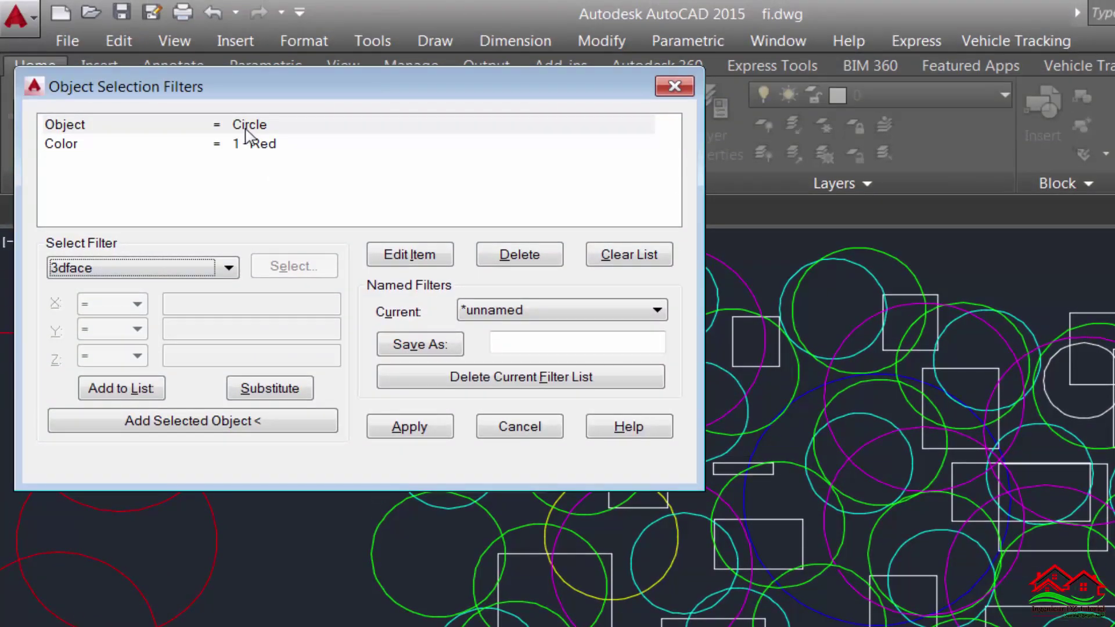
left_click(245, 129)
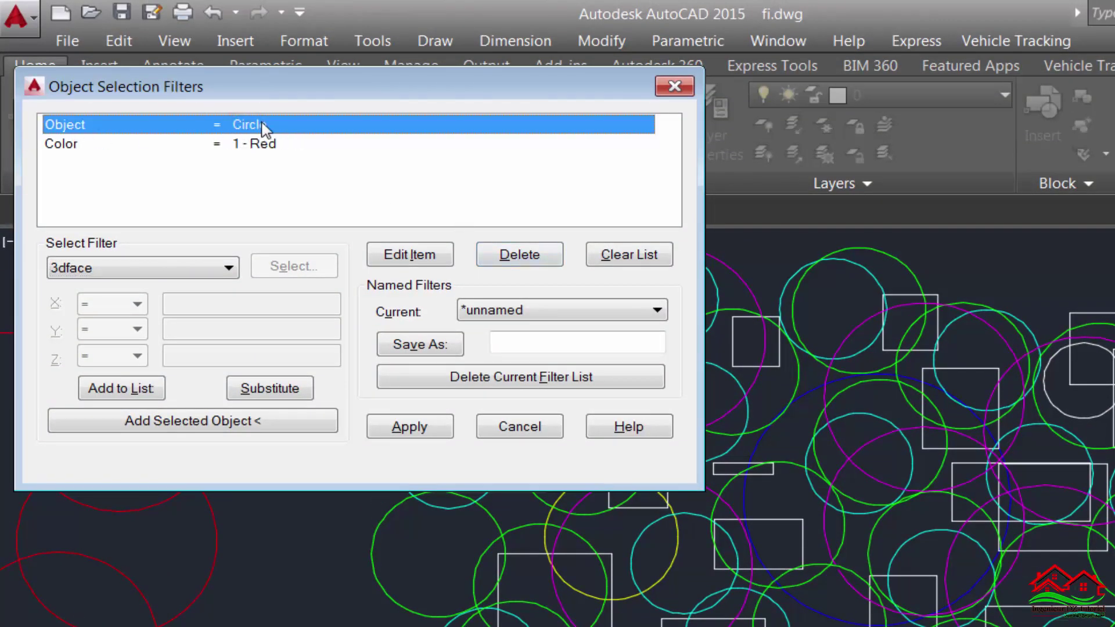
left_click(526, 254)
left_click(234, 125)
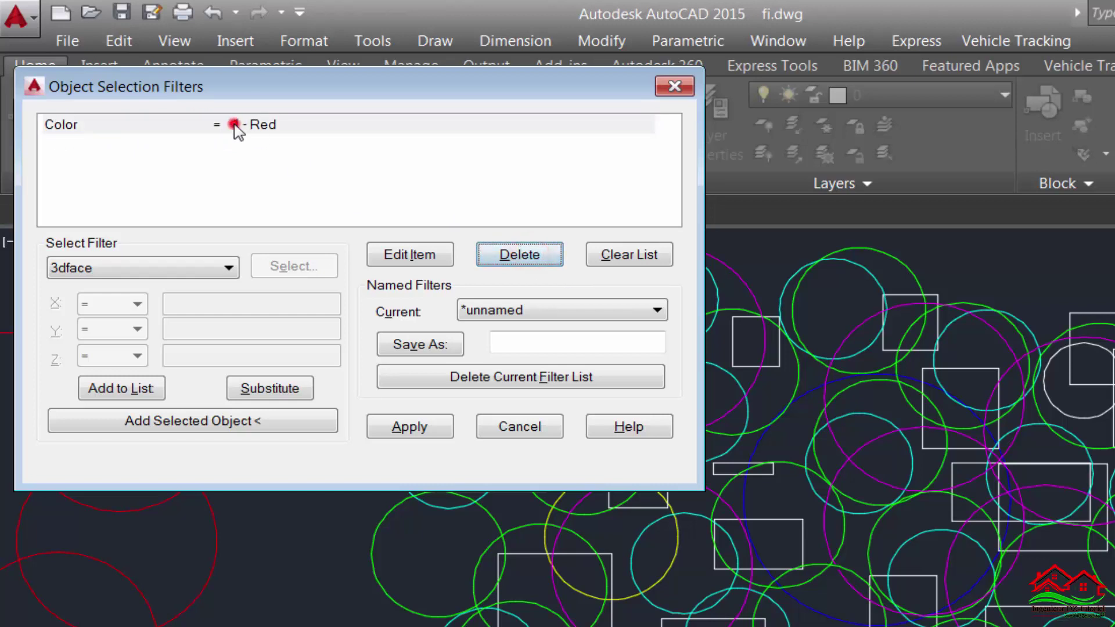
left_click(520, 254)
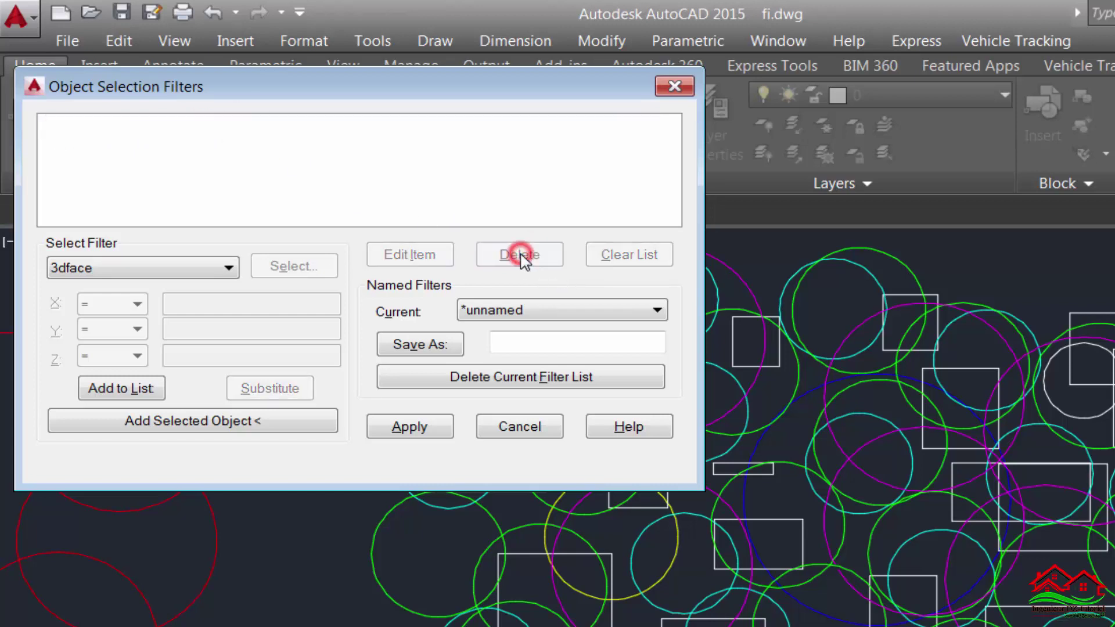
Add filter conditions Object = Circle and Color = 3 - Green.
left_click(229, 270)
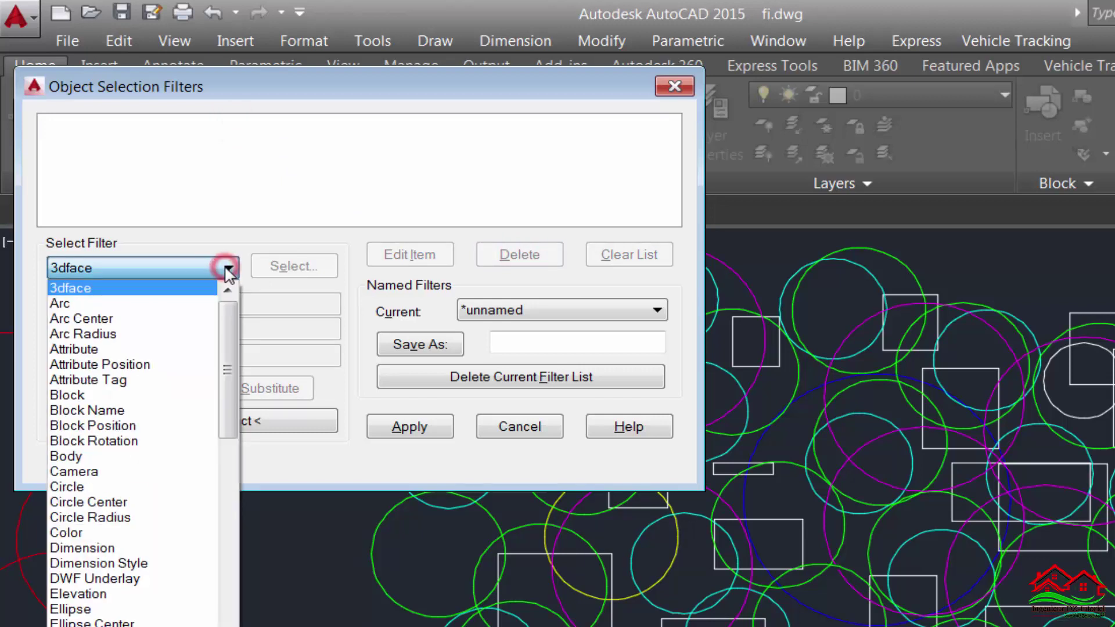
left_click(84, 486)
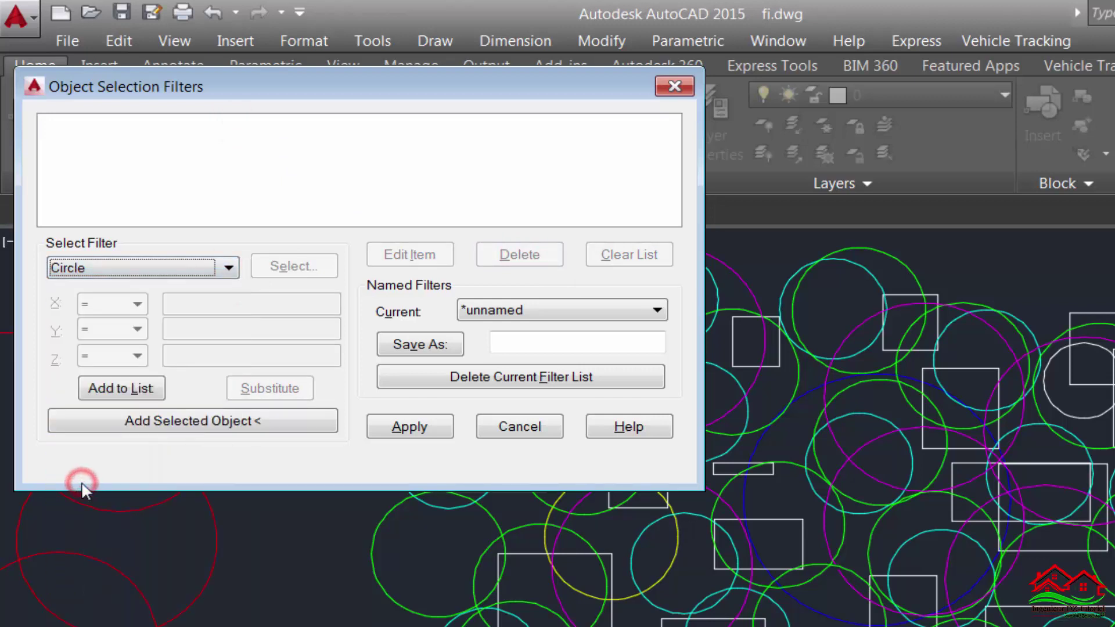
left_click(120, 390)
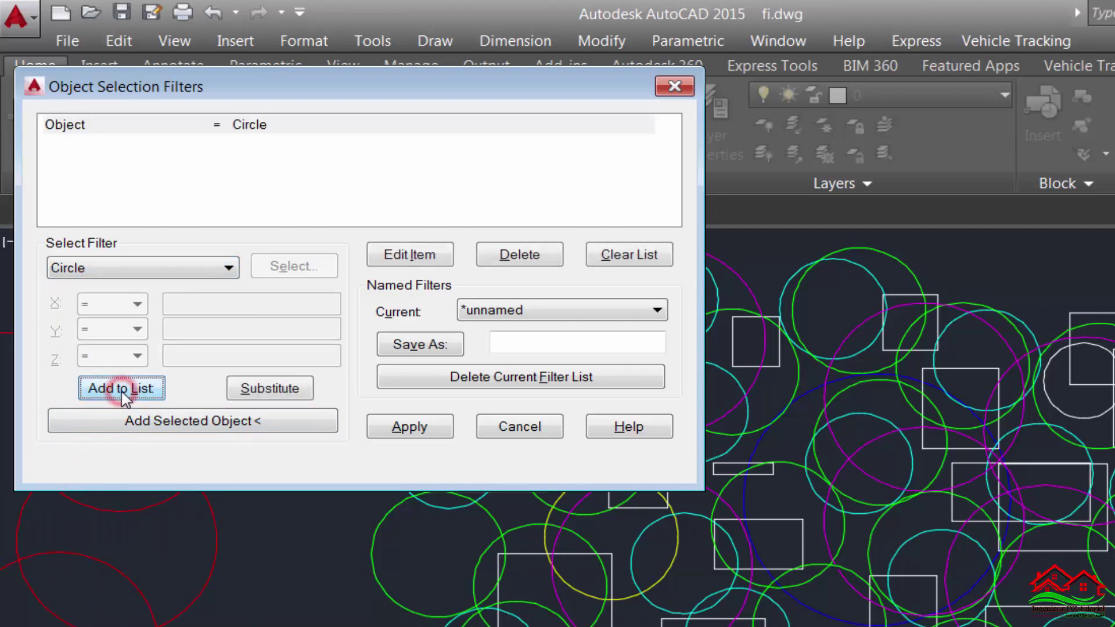
left_click(228, 268)
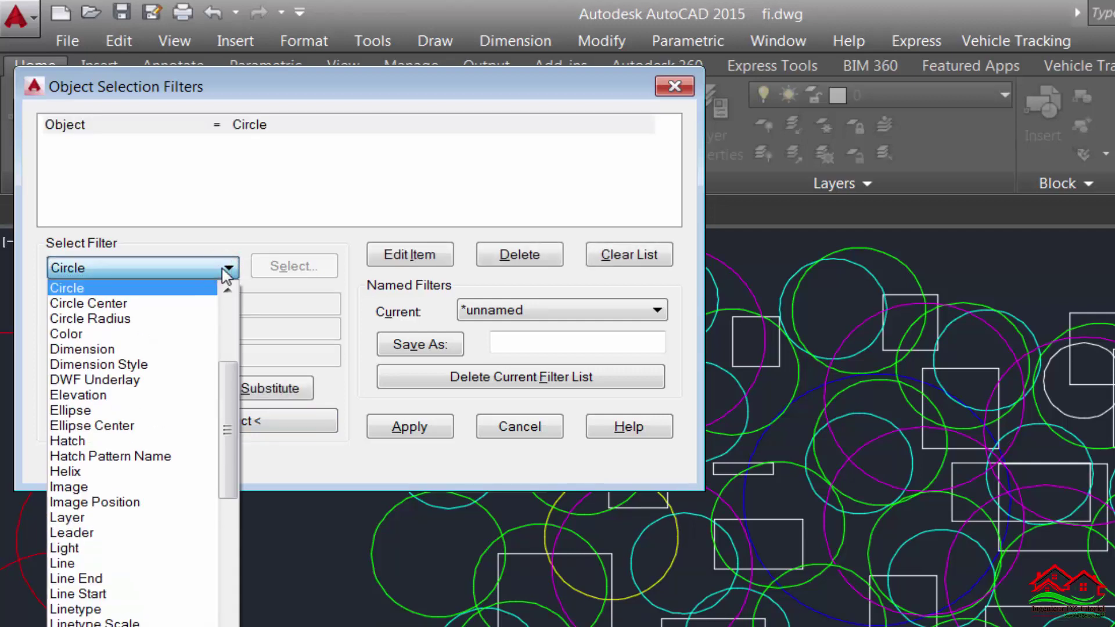
left_click(85, 336)
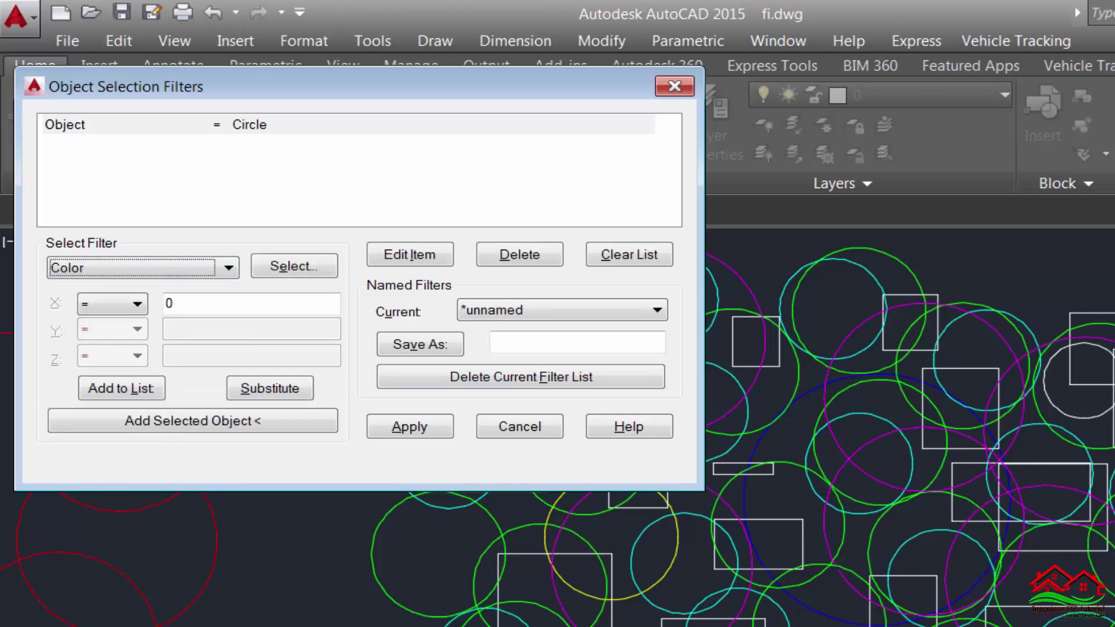
left_click(303, 266)
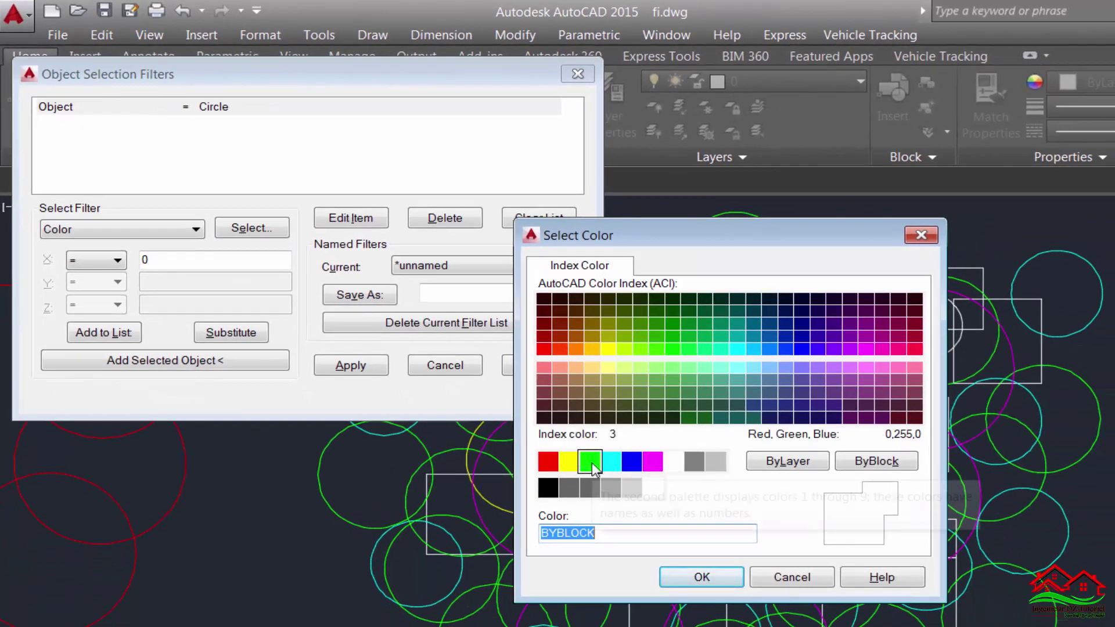
left_click(591, 462)
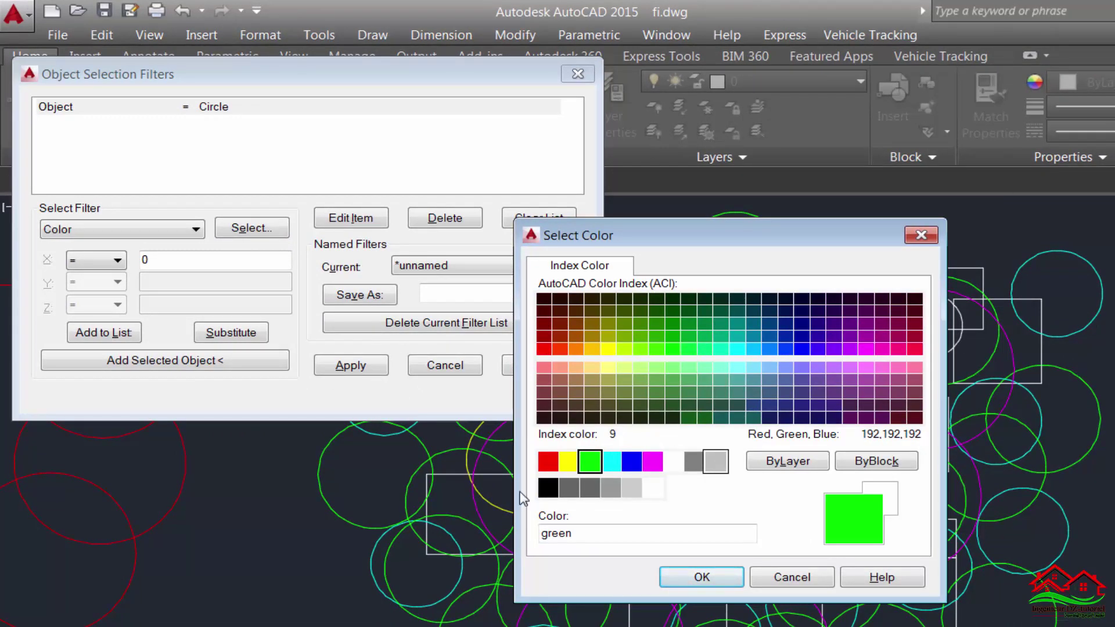
left_click(701, 578)
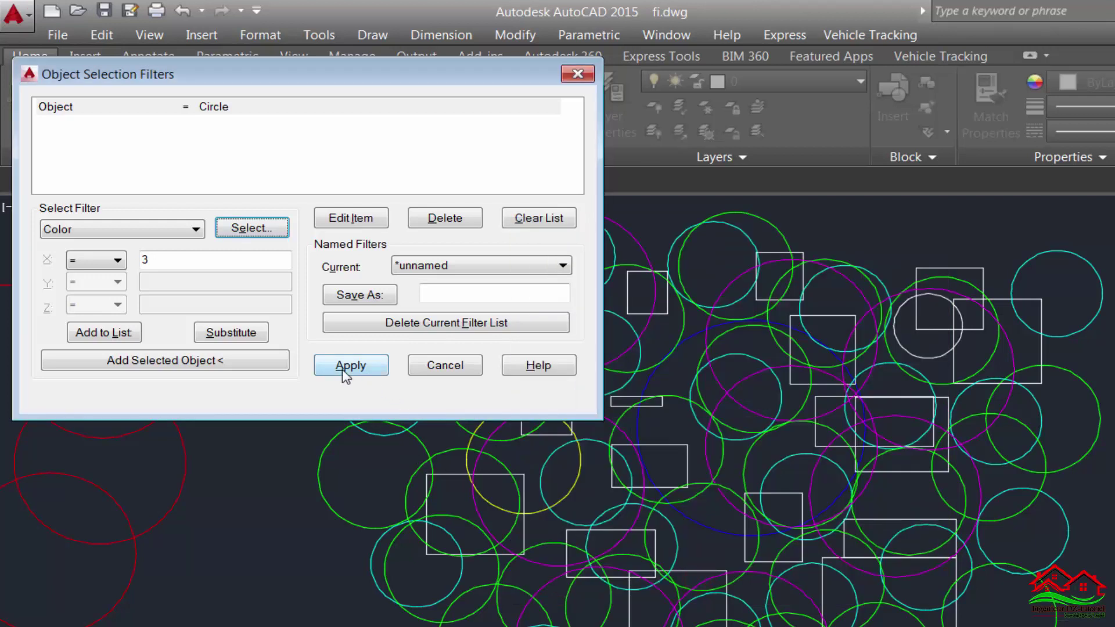
left_click(110, 333)
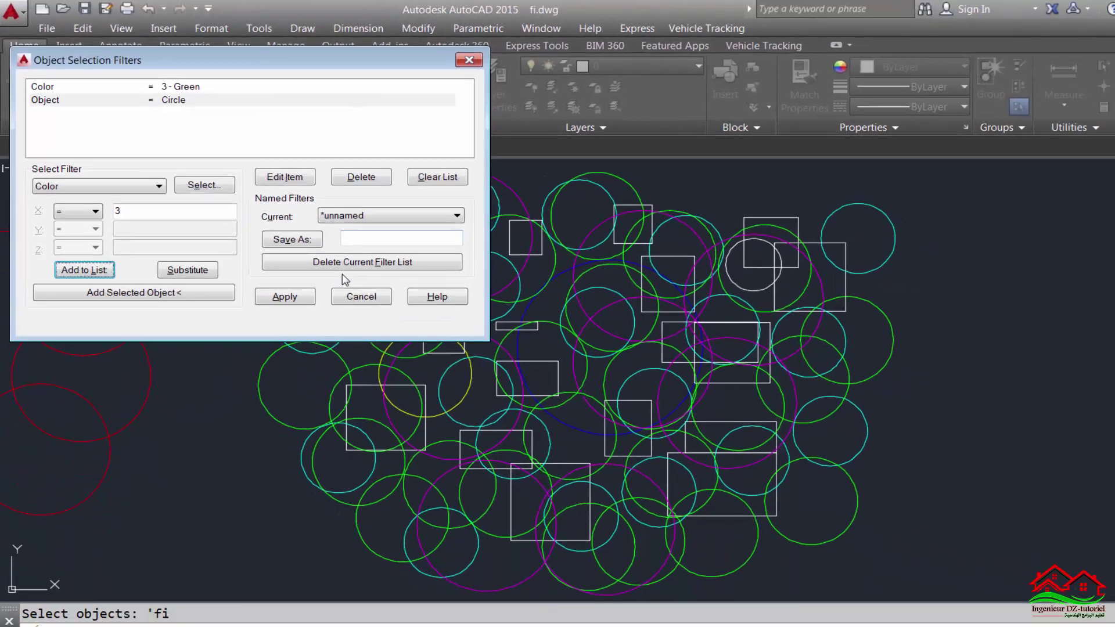
Apply the green filter, window-select the cluster and erase the 26 green circles.
left_click(284, 296)
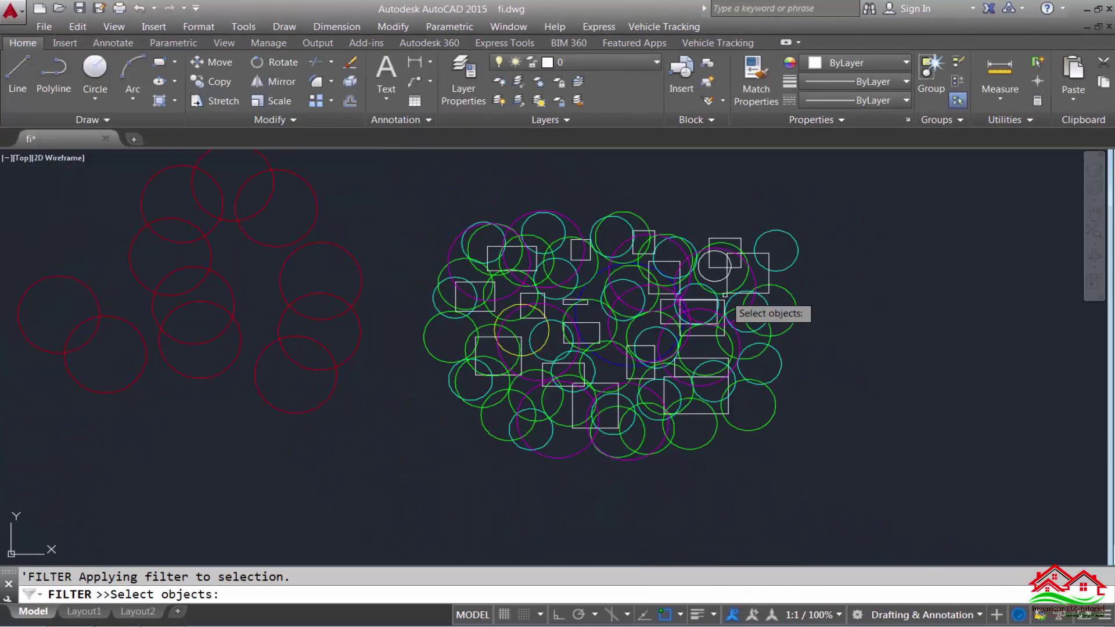
left_click(889, 191)
left_click(409, 496)
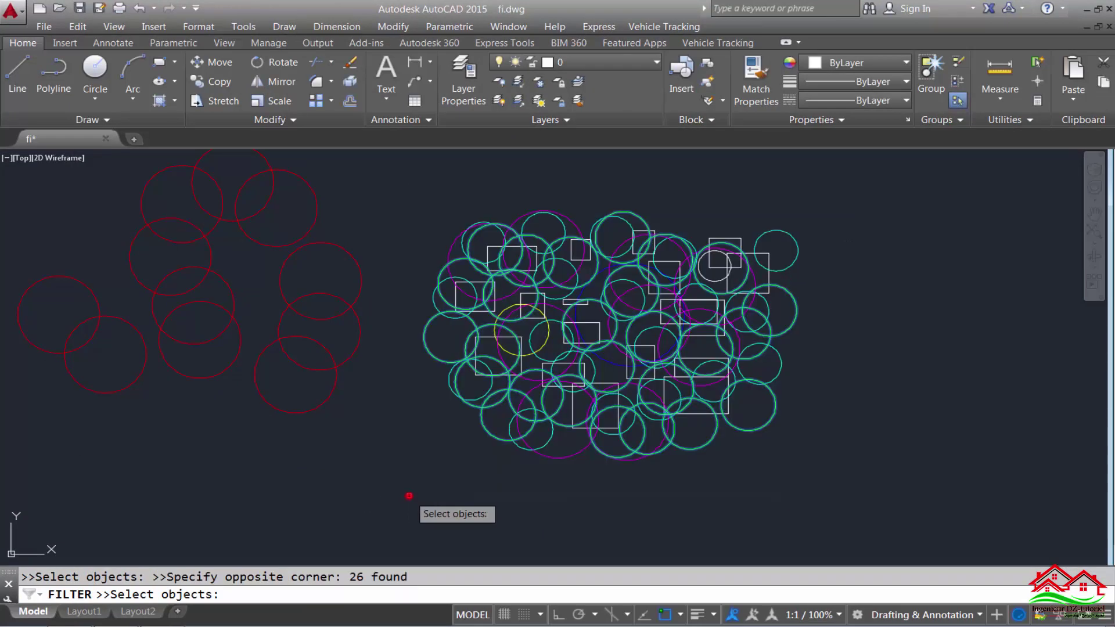
key("Return")
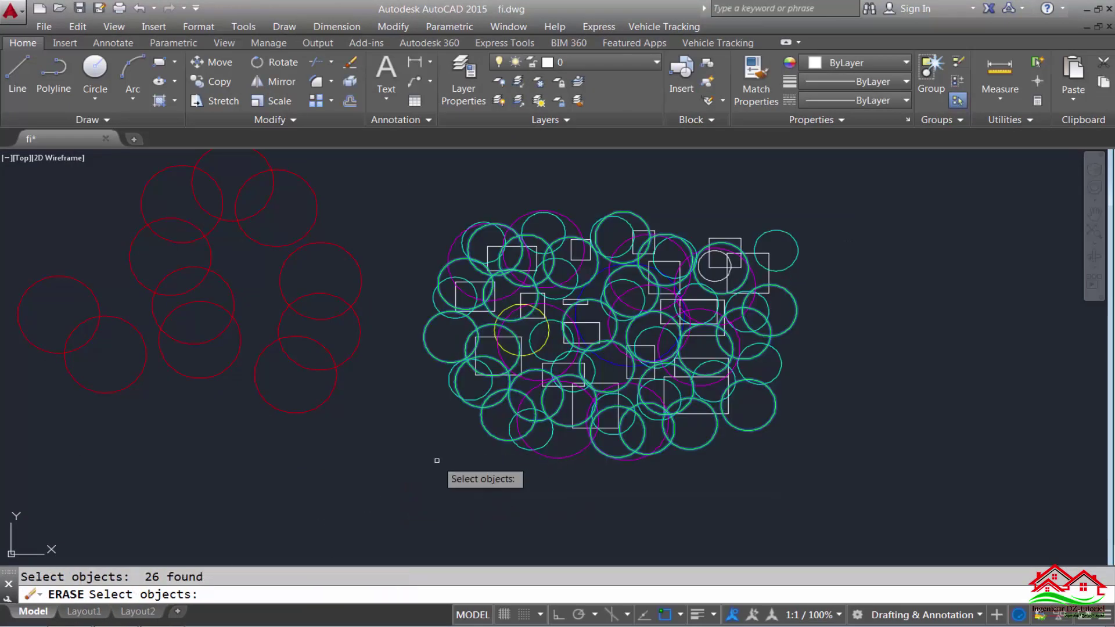
key("Return")
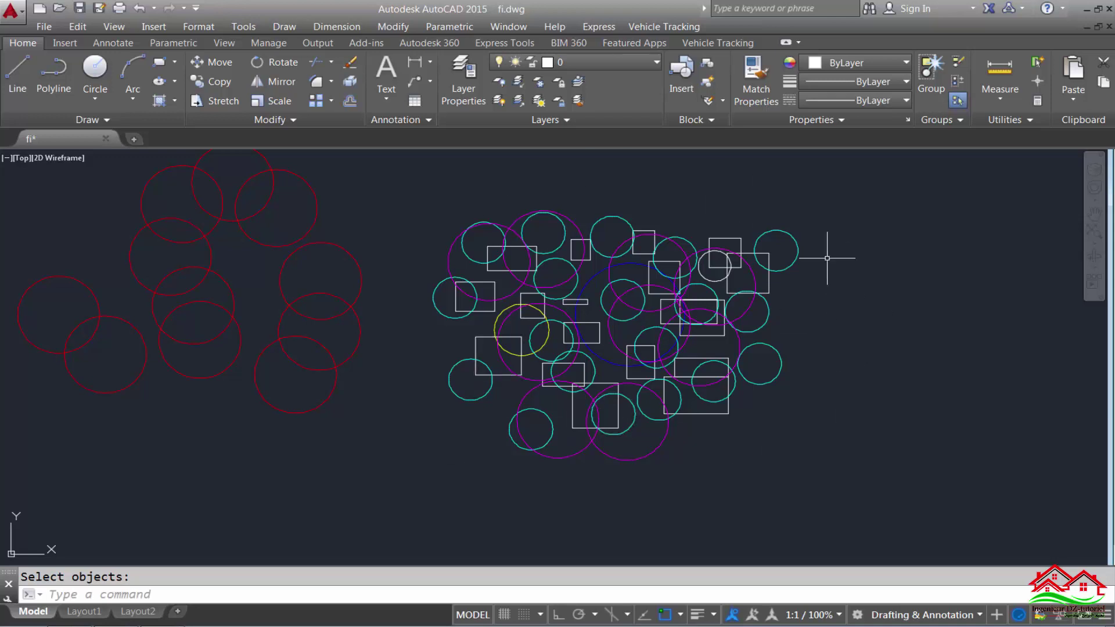
Start ERASE with selection filters and delete the Green and Circle conditions.
scroll(619, 302, "up", 2)
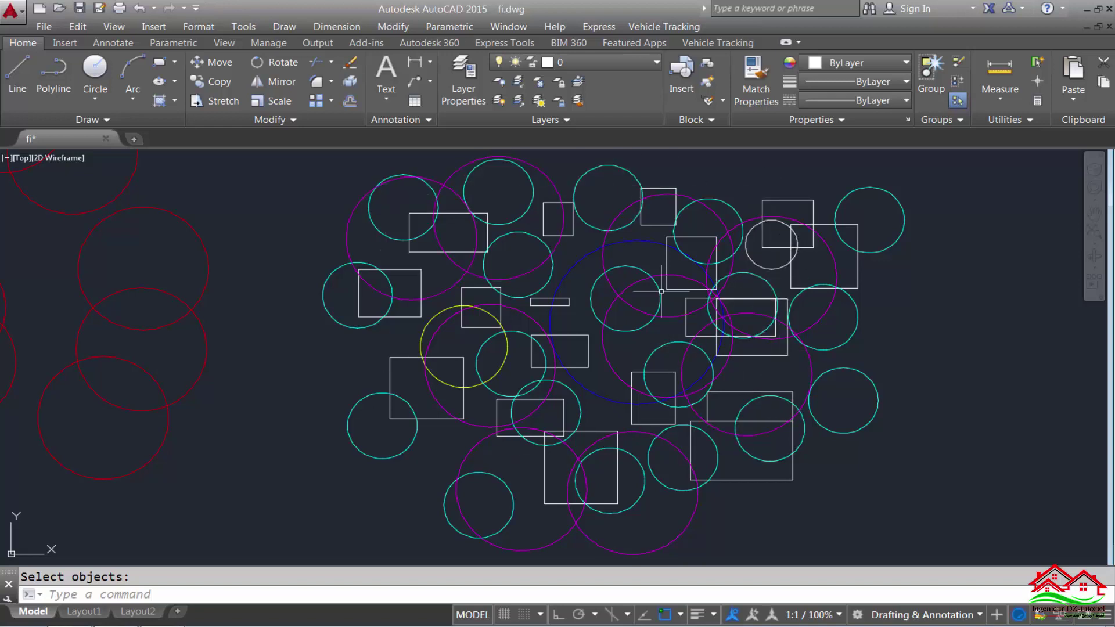
scroll(556, 349, "down", 2)
left_click(207, 592)
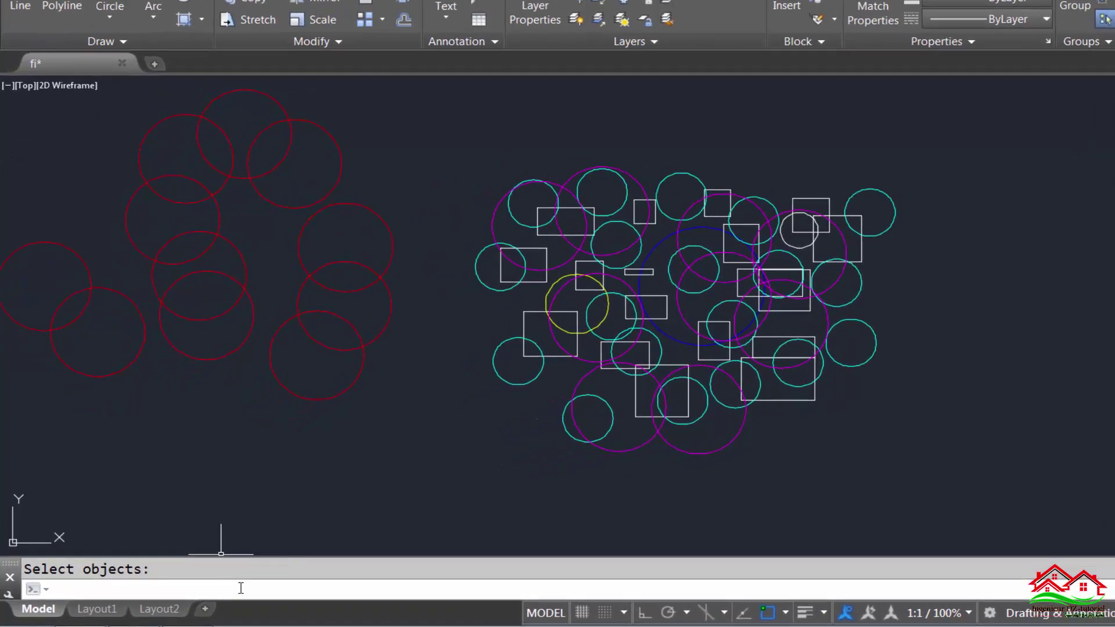
type("E")
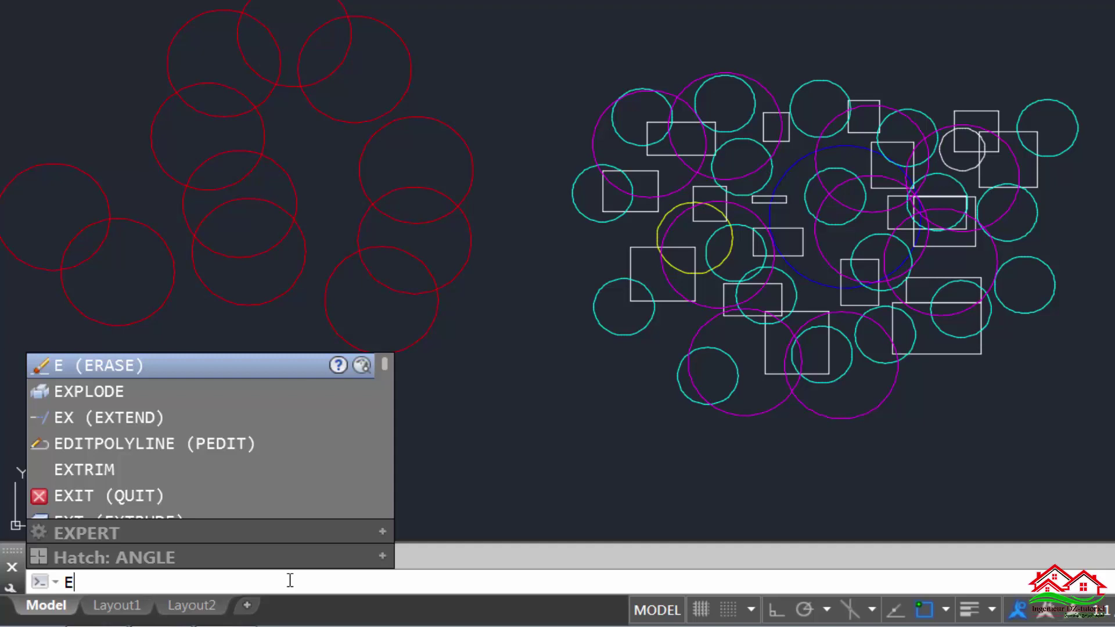
key("Return")
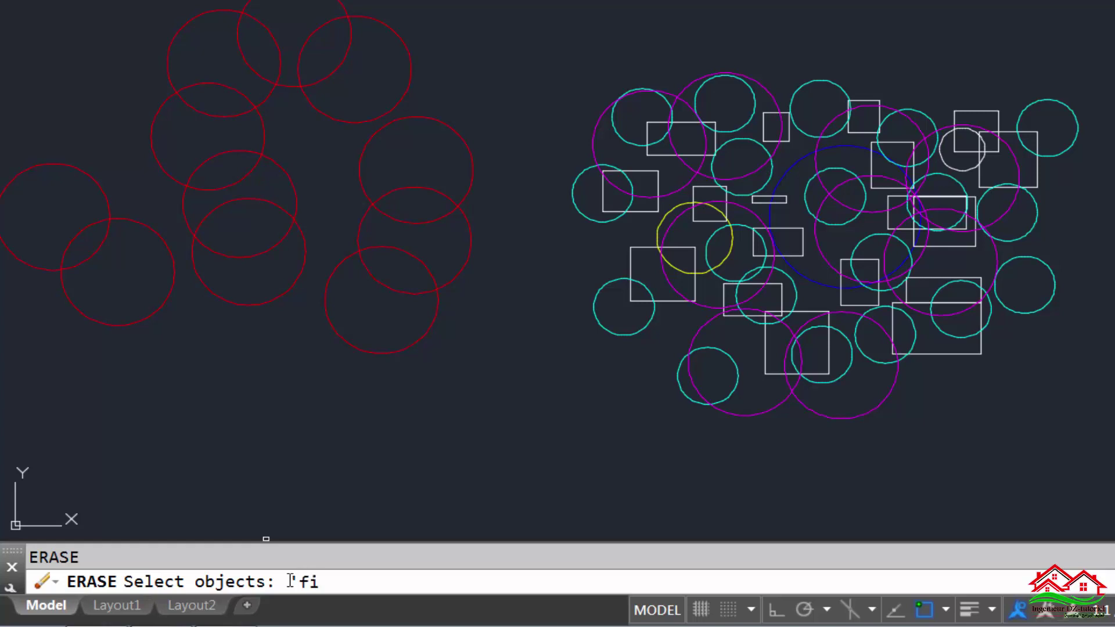
key("Return")
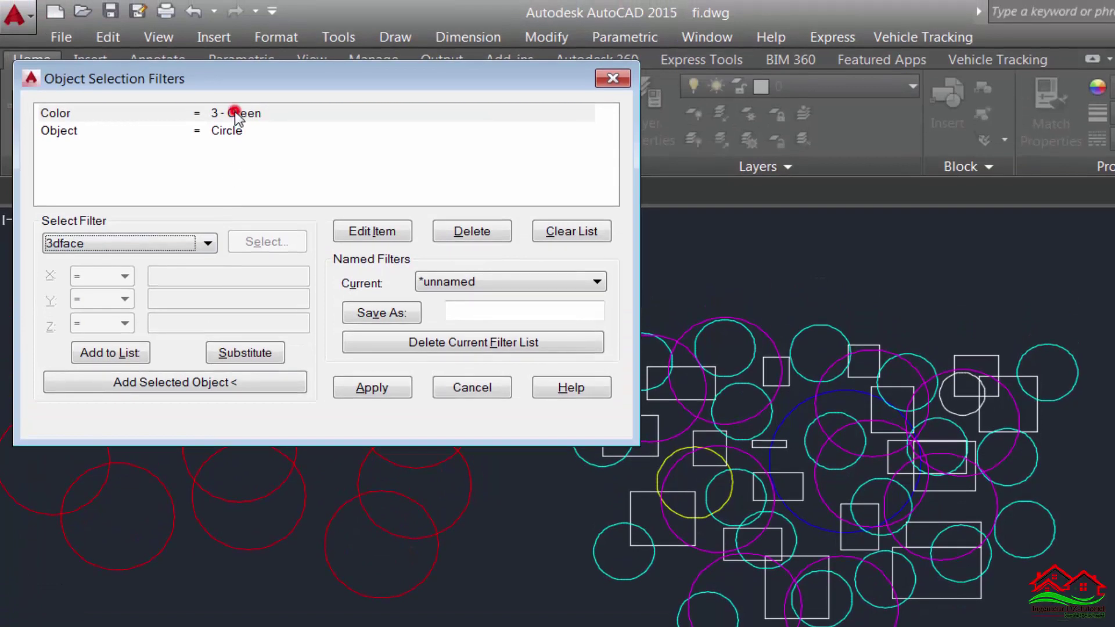
left_click(230, 112)
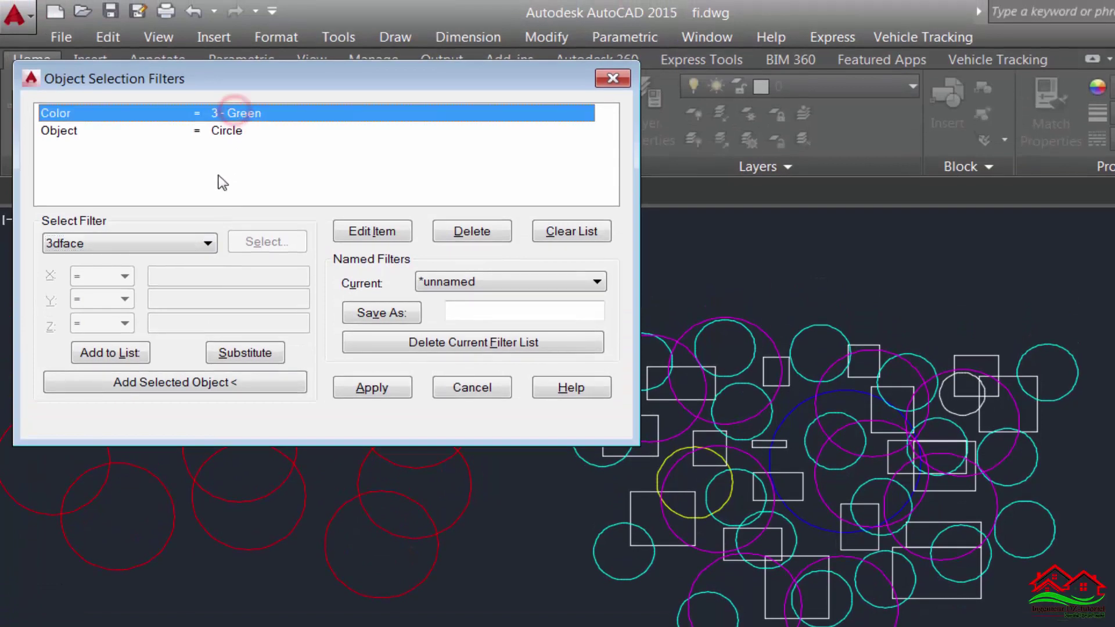
left_click(473, 232)
left_click(229, 112)
left_click(484, 234)
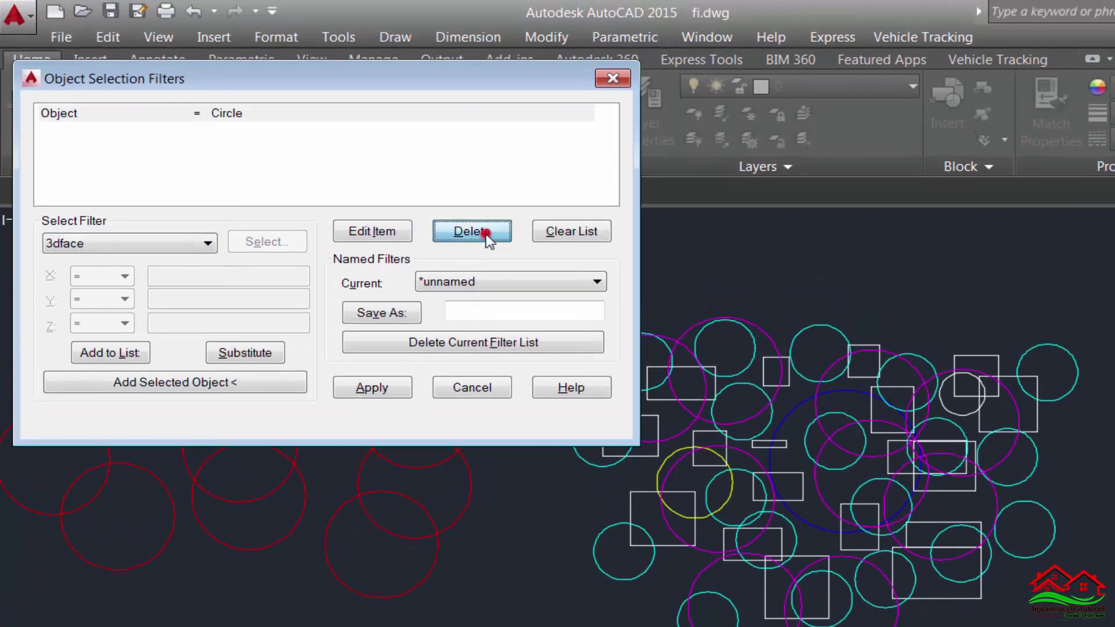
Add an Object = Polyline condition and apply the polyline-only filter.
left_click(186, 243)
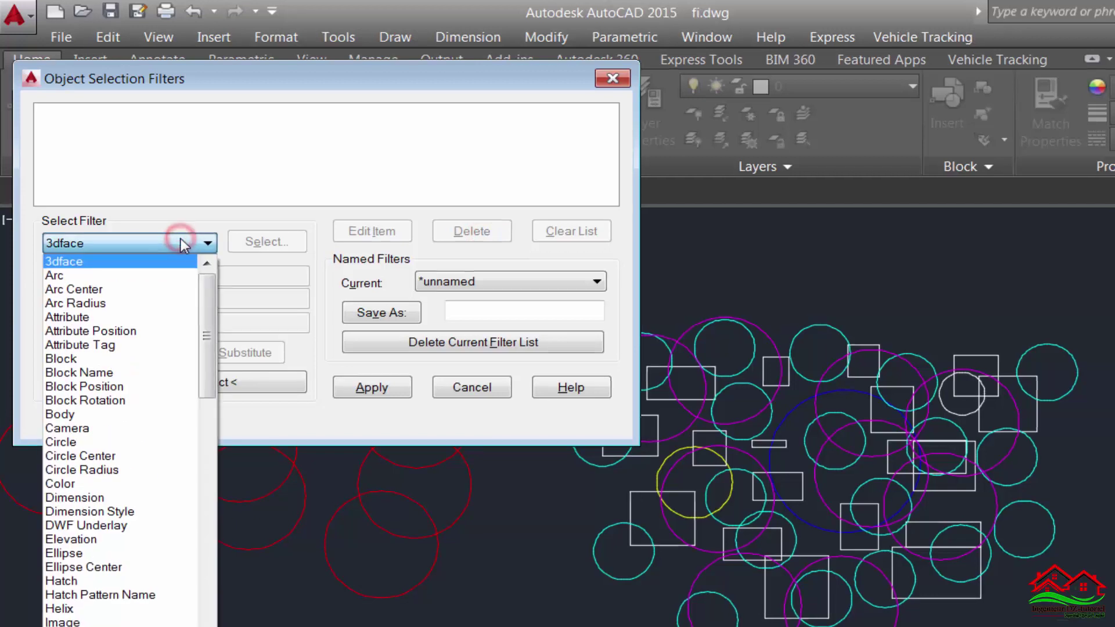
scroll(102, 491, "down", 2)
scroll(99, 497, "down", 1)
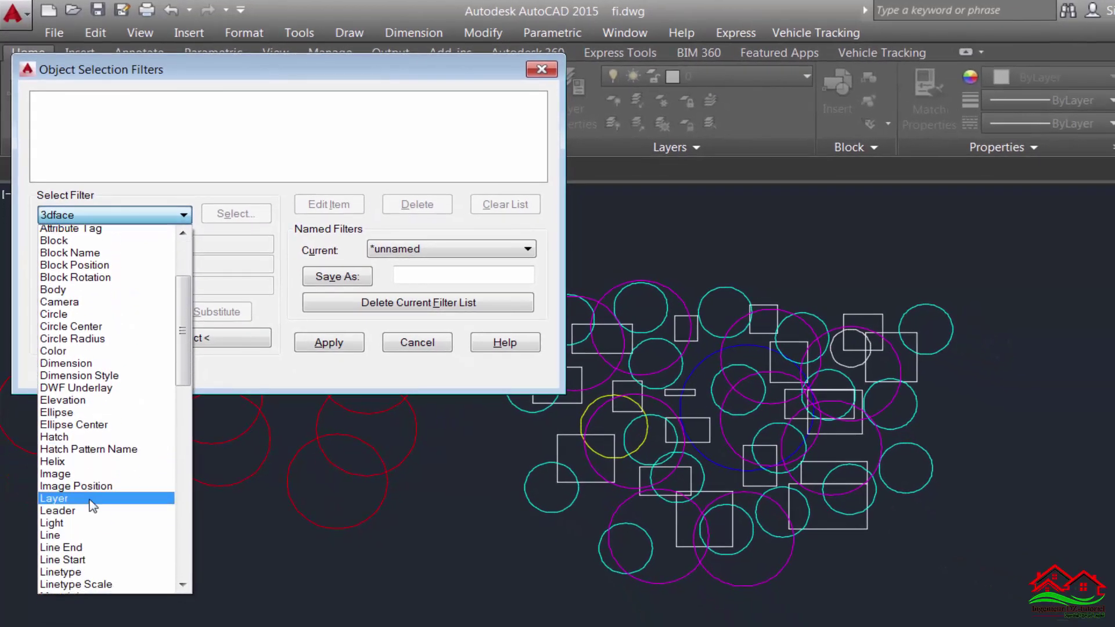
scroll(94, 504, "down", 4)
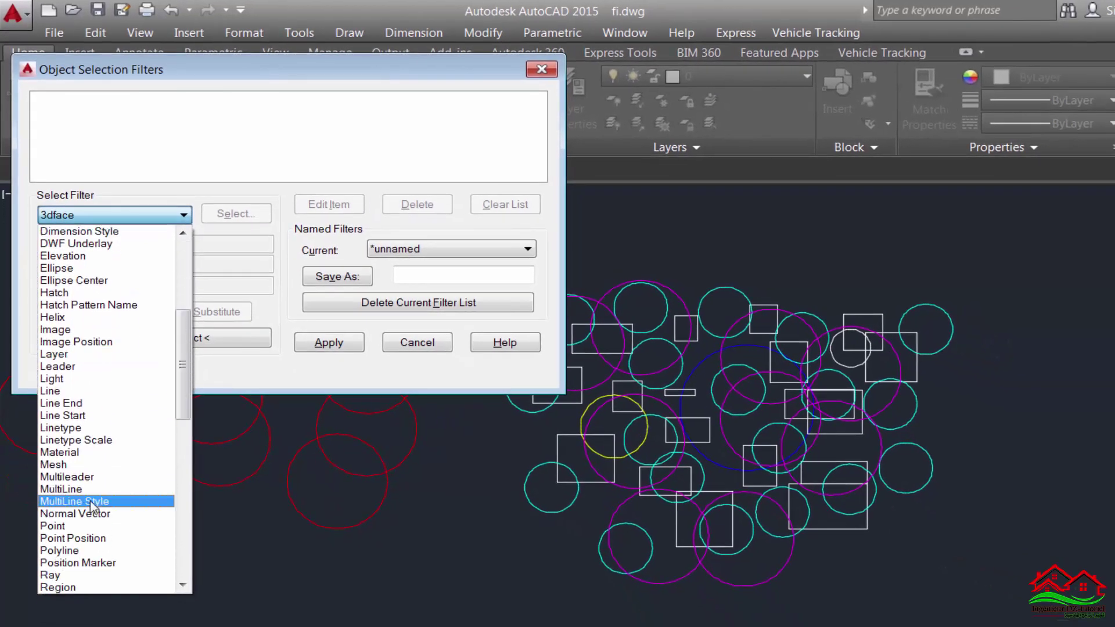
left_click(65, 552)
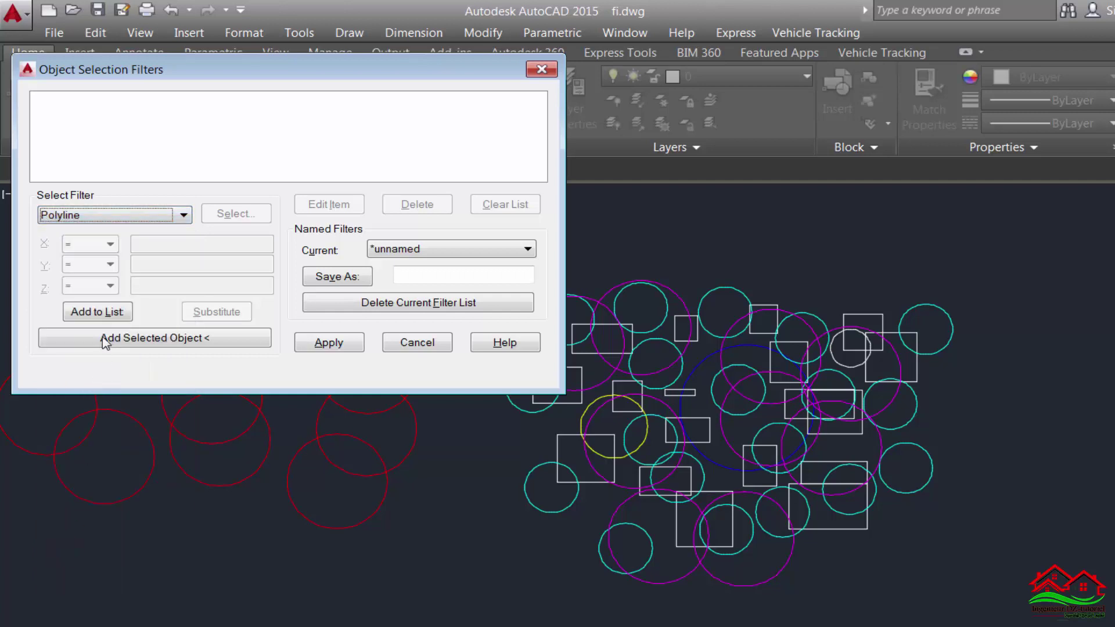
left_click(101, 314)
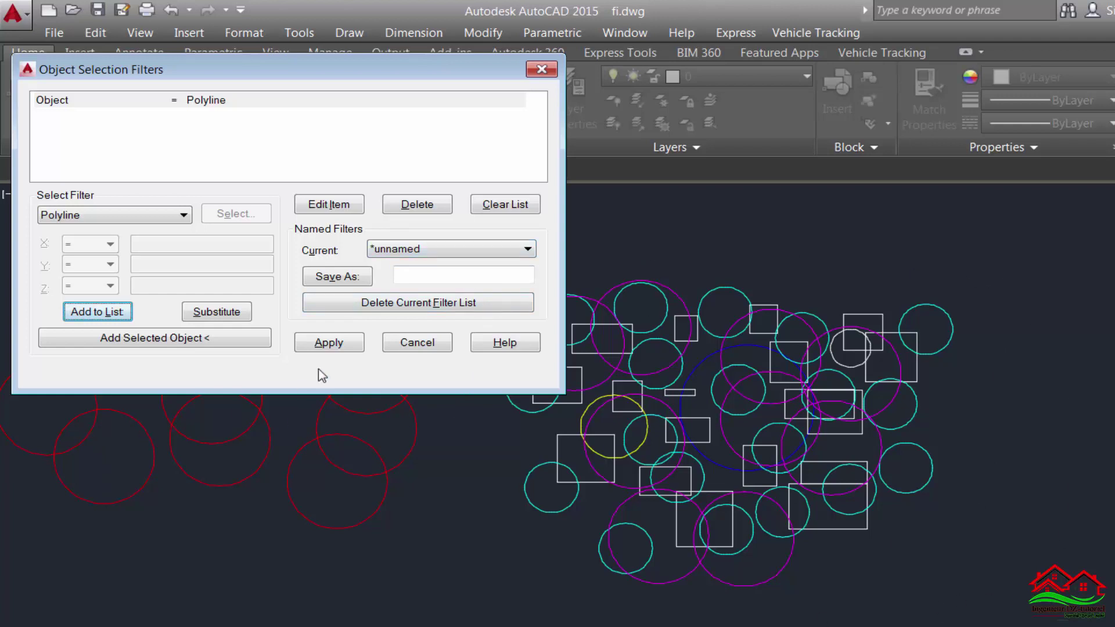
left_click(334, 347)
type("all")
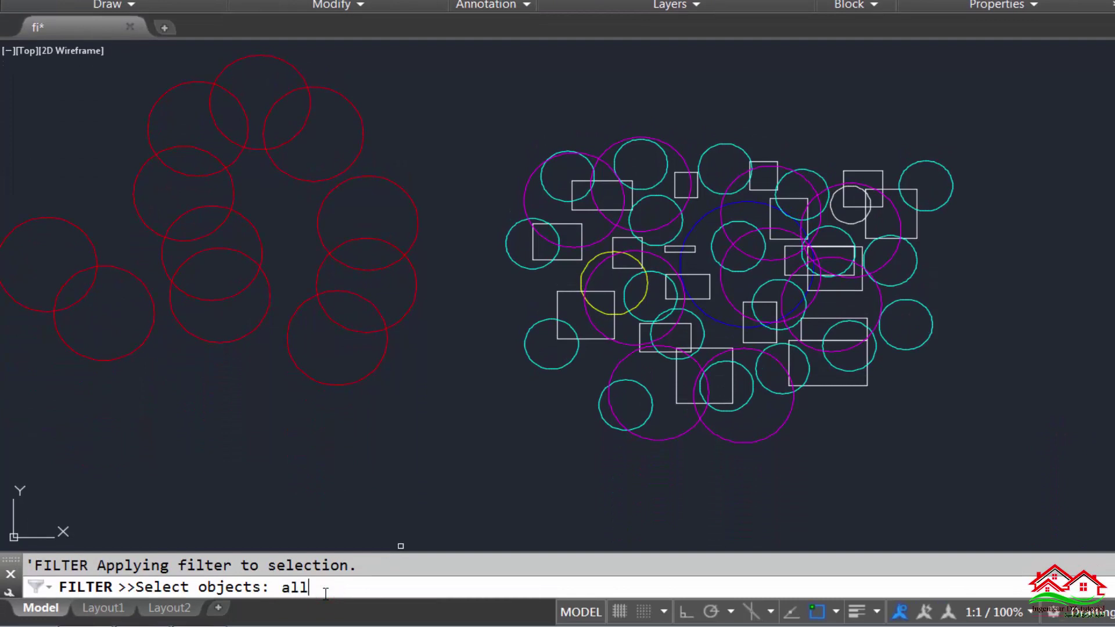
Run the polyline filter on all objects and erase the 18 rectangles found.
key("Return")
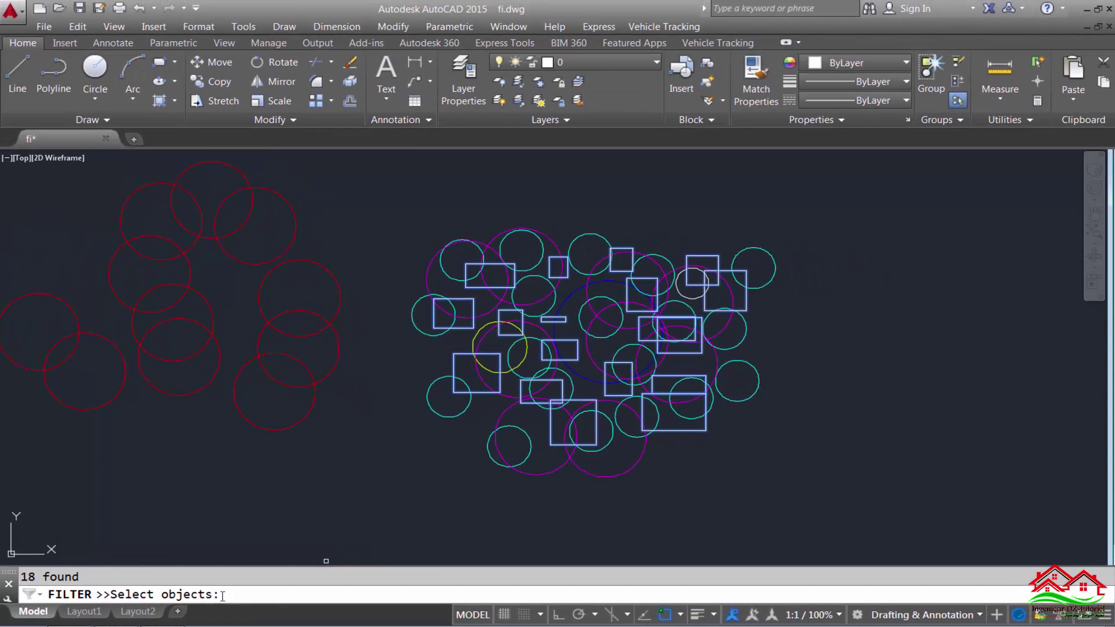
key("Return")
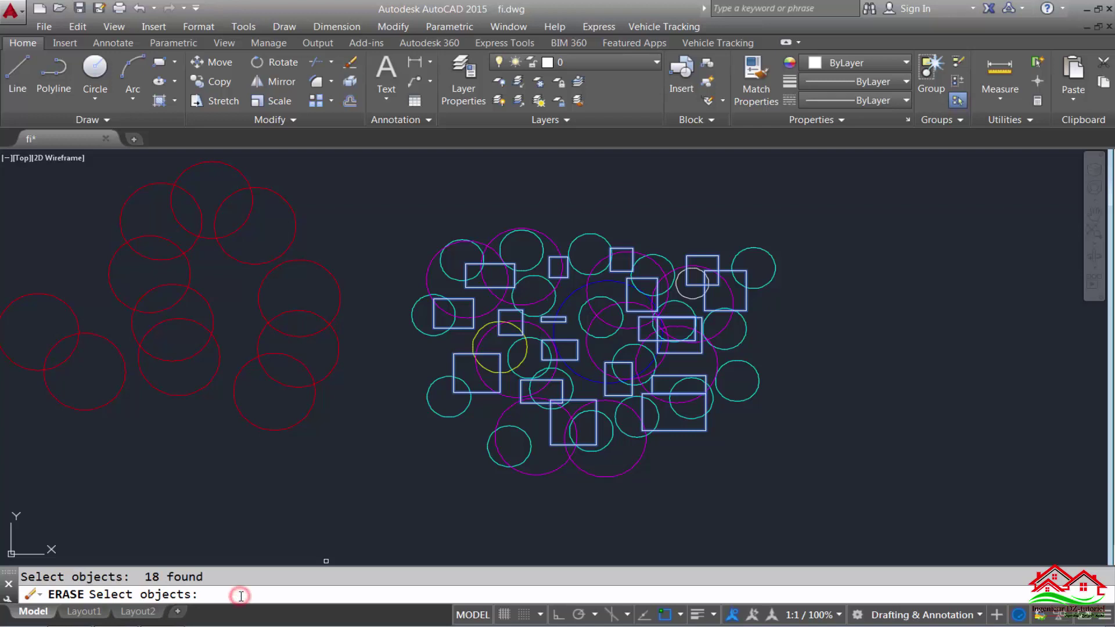
key("Return")
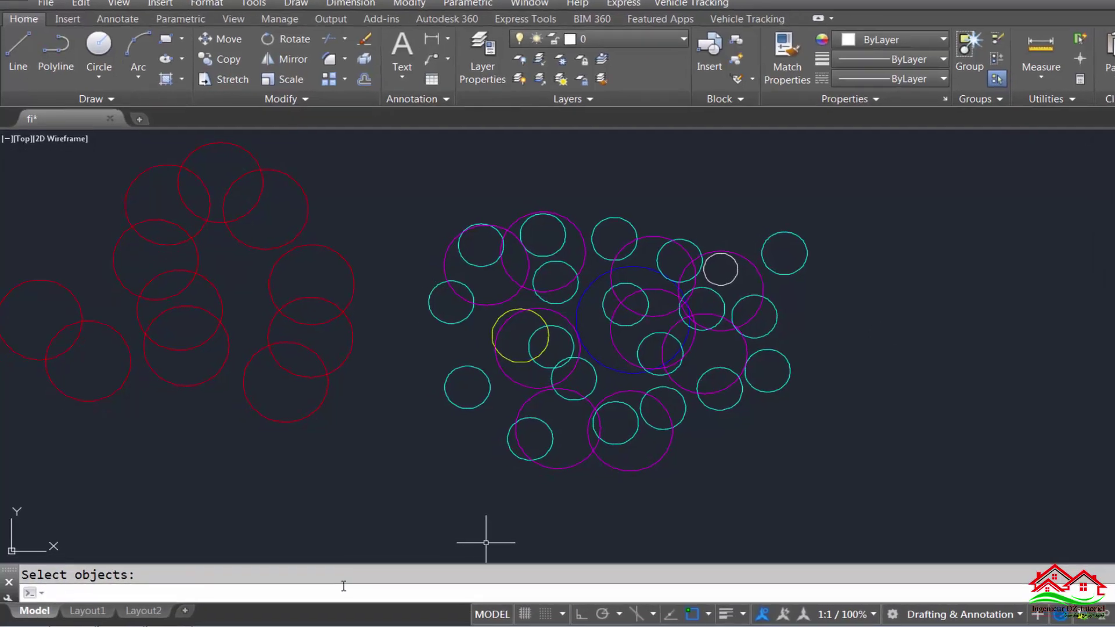
Start ERASE with selection filters and remove the old Object = Polyline condition.
type("e")
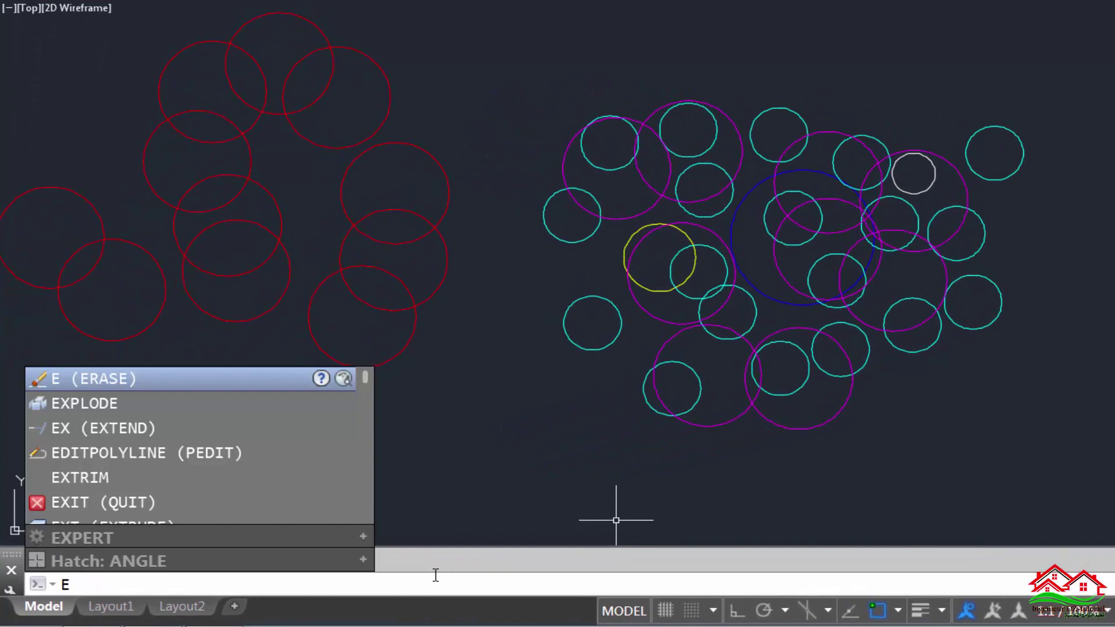
key("Return")
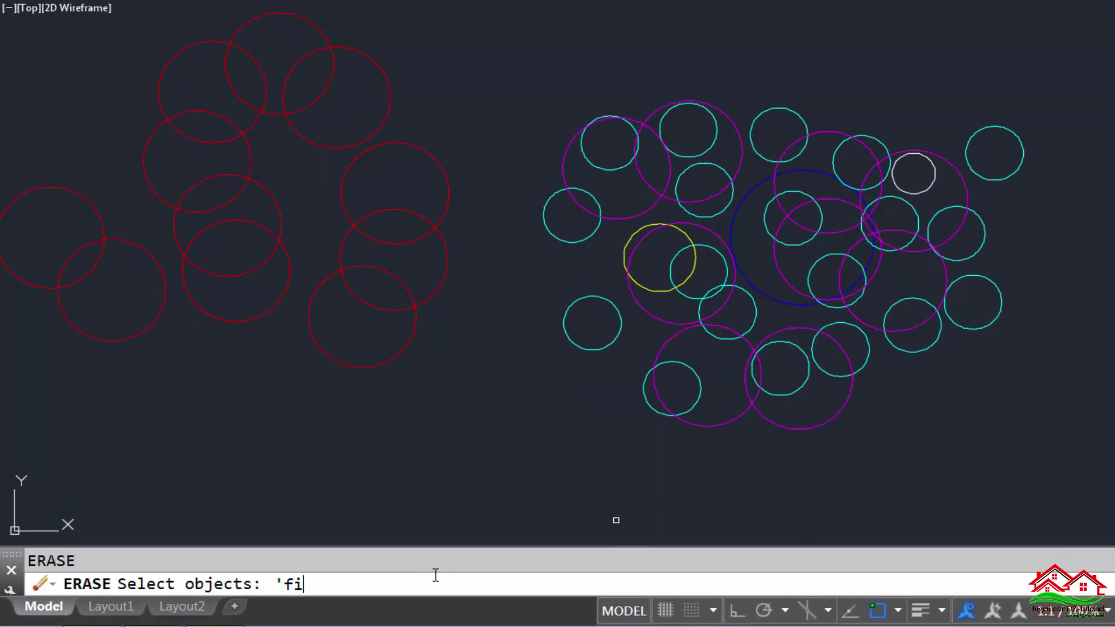
key("Return")
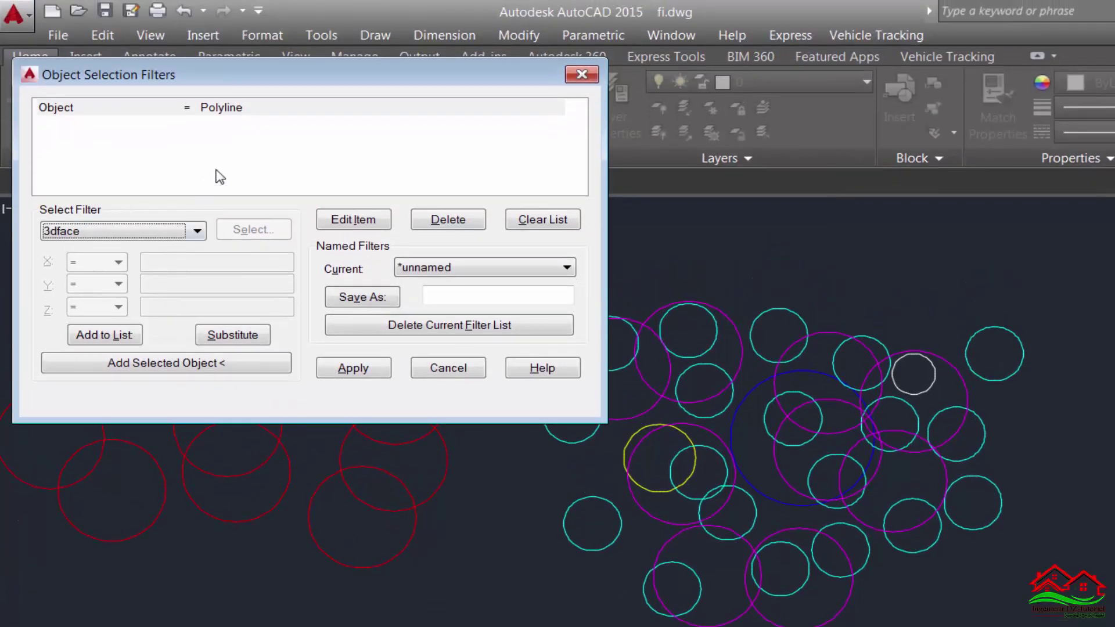
left_click(222, 110)
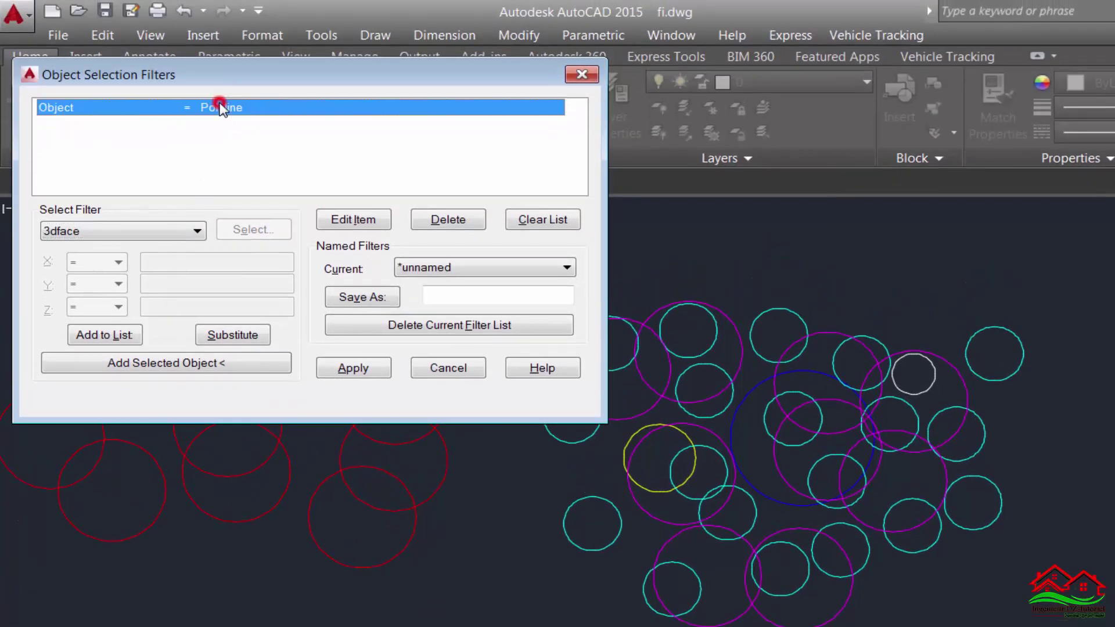
left_click(450, 220)
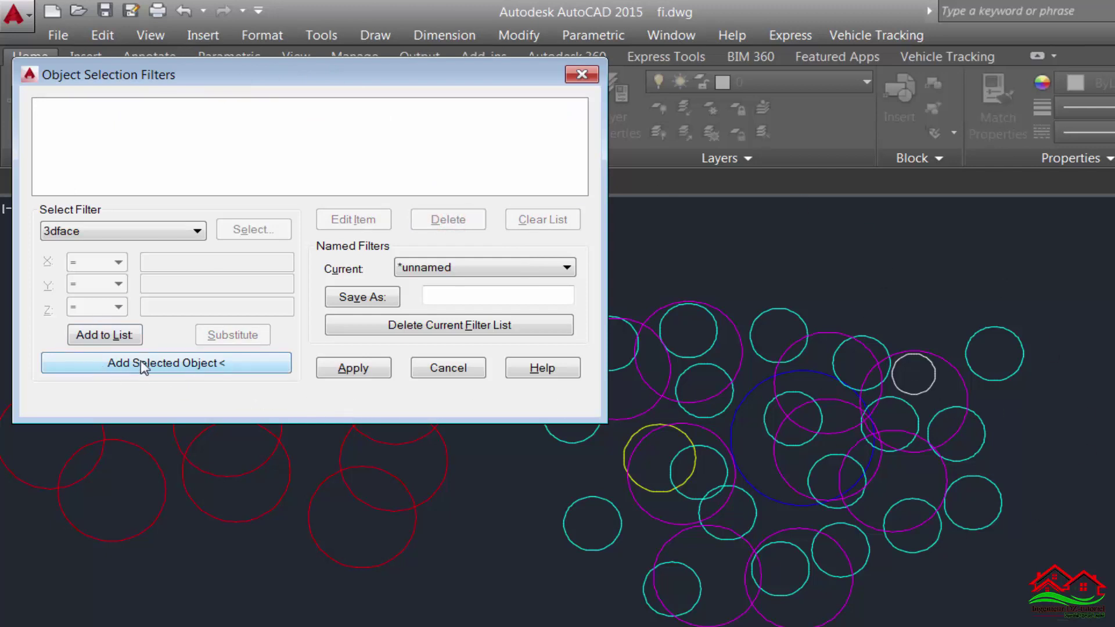
Fill the filter from a small cyan circle's properties, dropping its Normal Vector and Radius conditions.
left_click(191, 366)
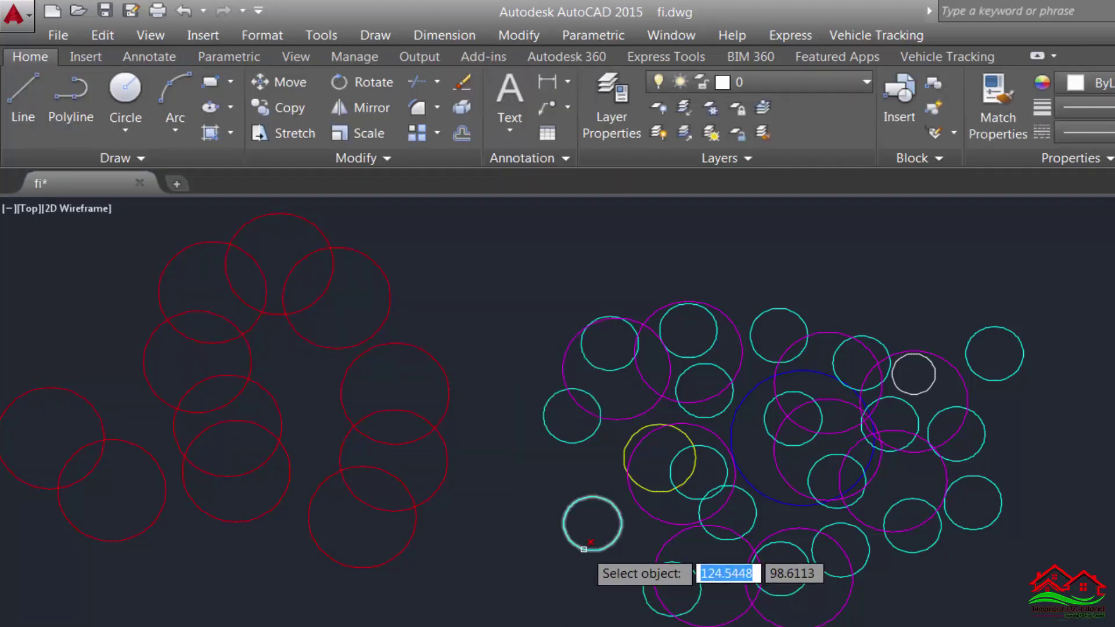
left_click(584, 549)
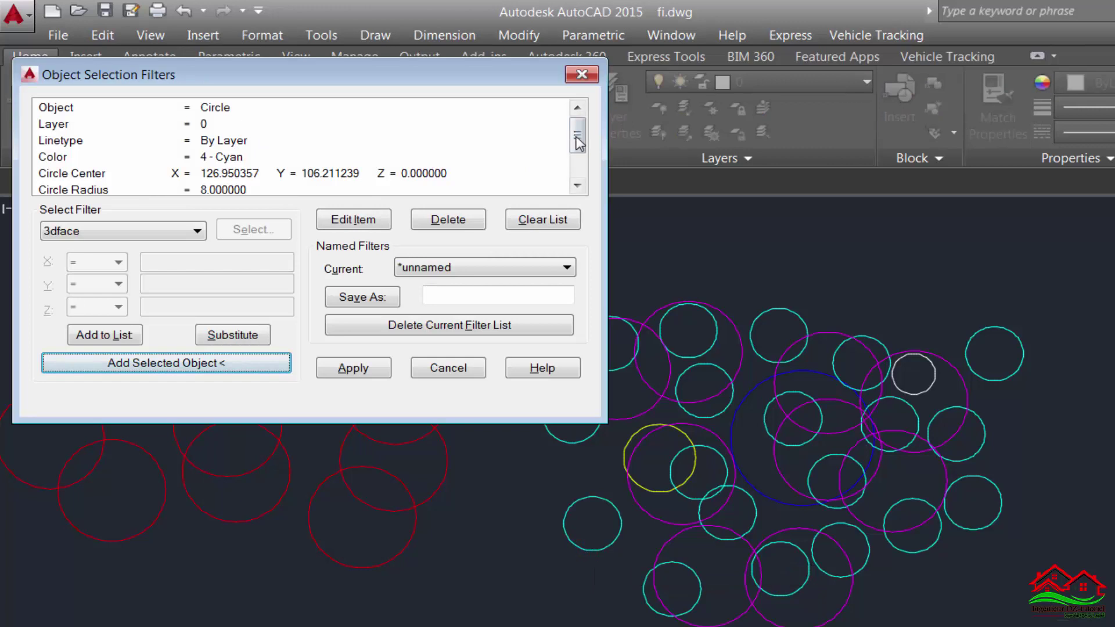
left_click_drag(579, 142, 579, 168)
left_click(250, 156)
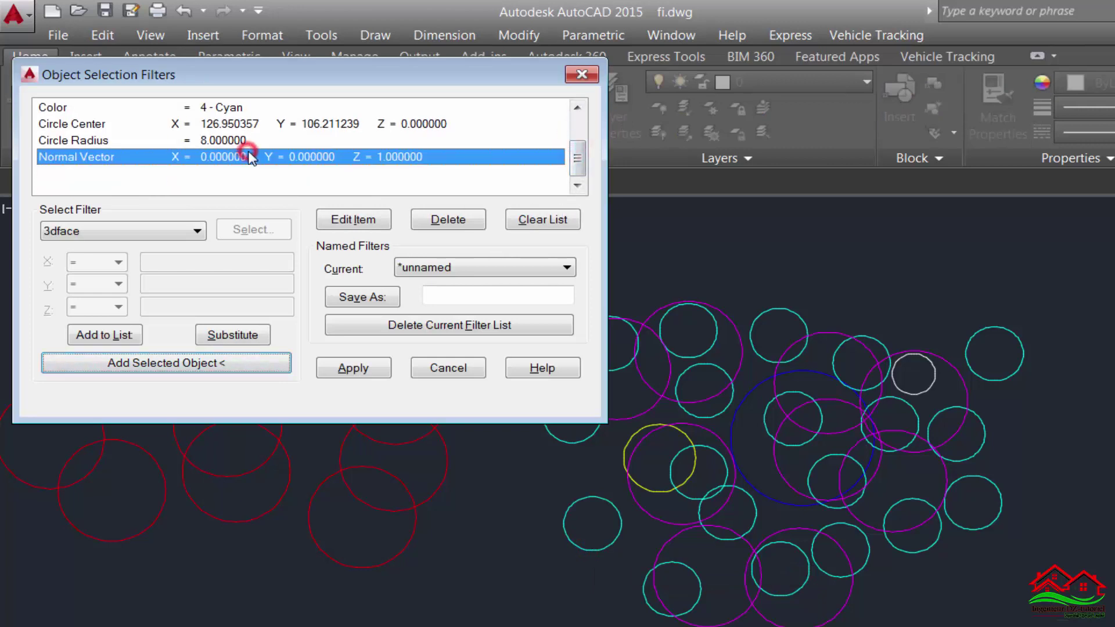
left_click(448, 220)
left_click(225, 189)
left_click(448, 219)
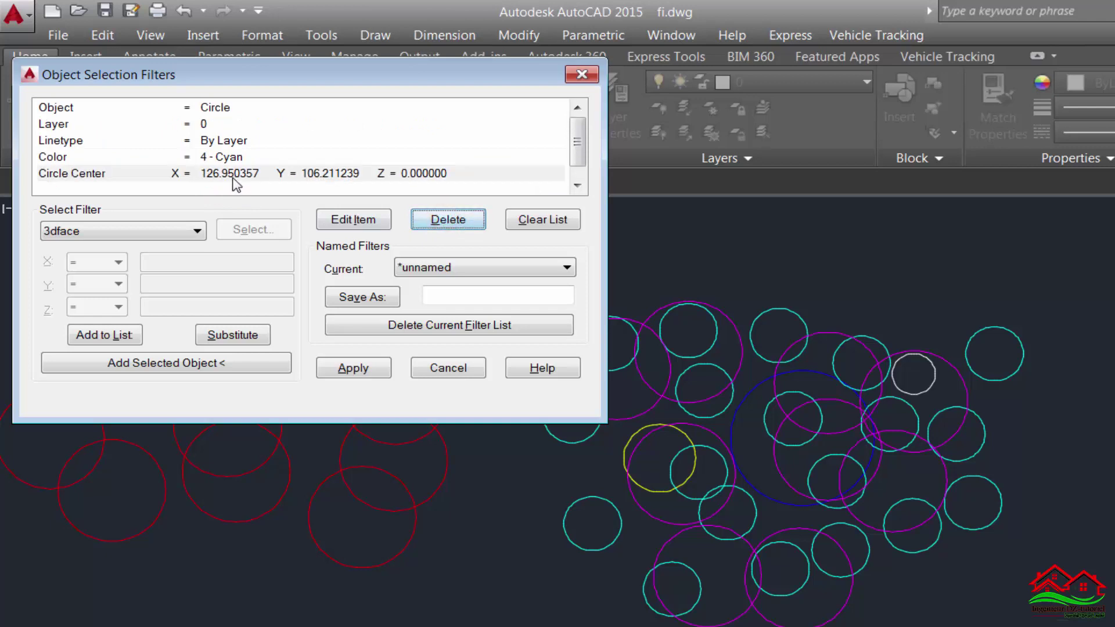
Remove the Center, Linetype and Layer conditions, leaving Object = Circle and Color = 4 - Cyan.
left_click(231, 173)
left_click(450, 220)
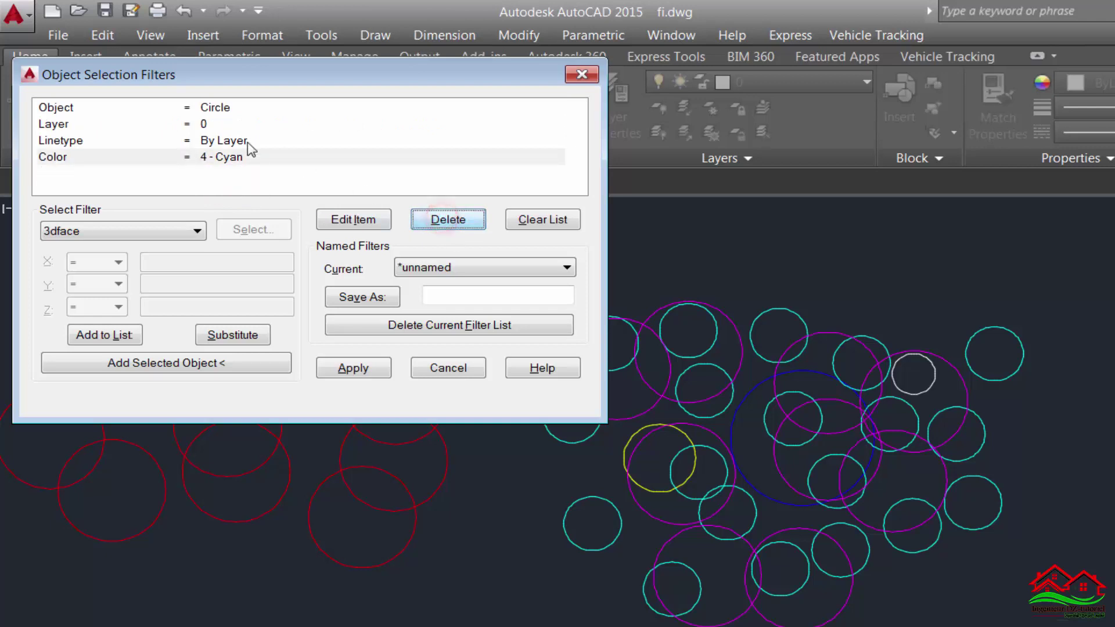
left_click(203, 141)
left_click(448, 220)
left_click(203, 125)
left_click(448, 220)
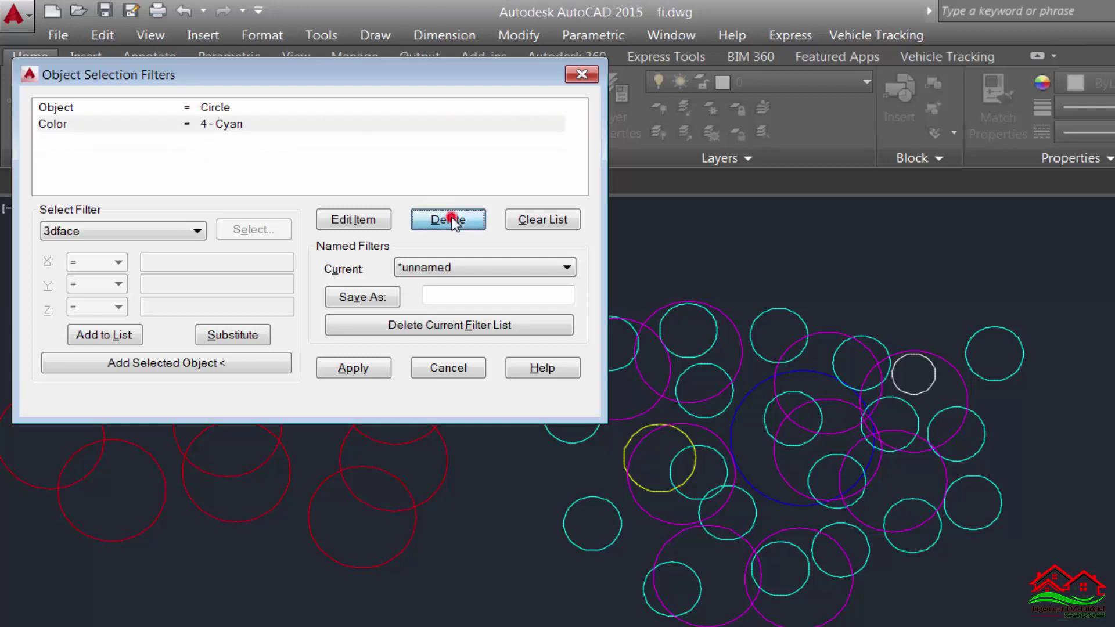
left_click(222, 109)
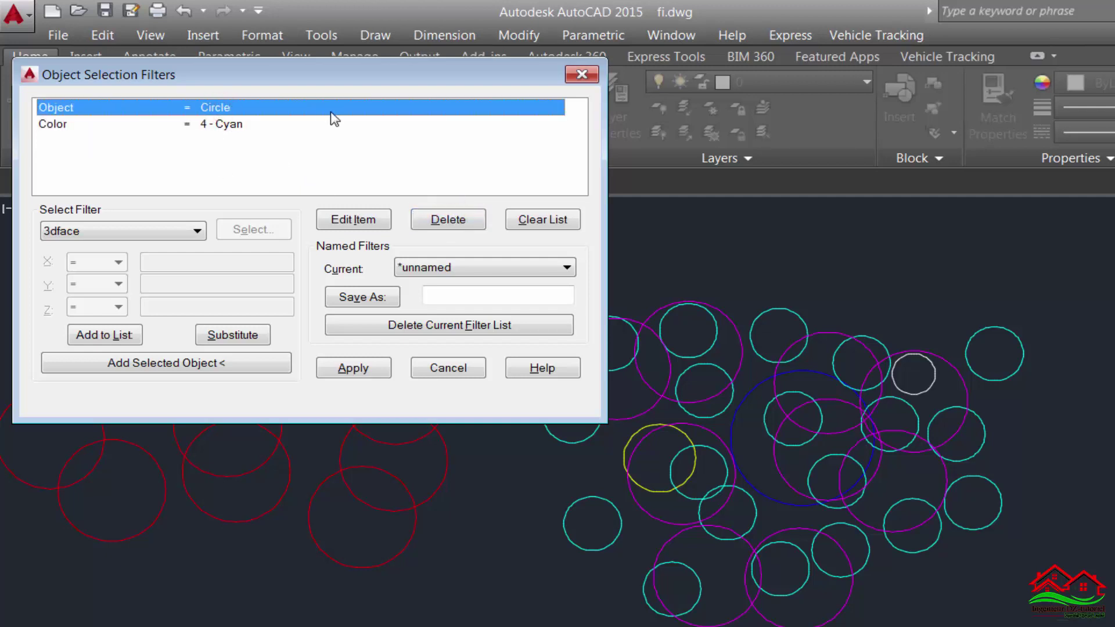
left_click(90, 124)
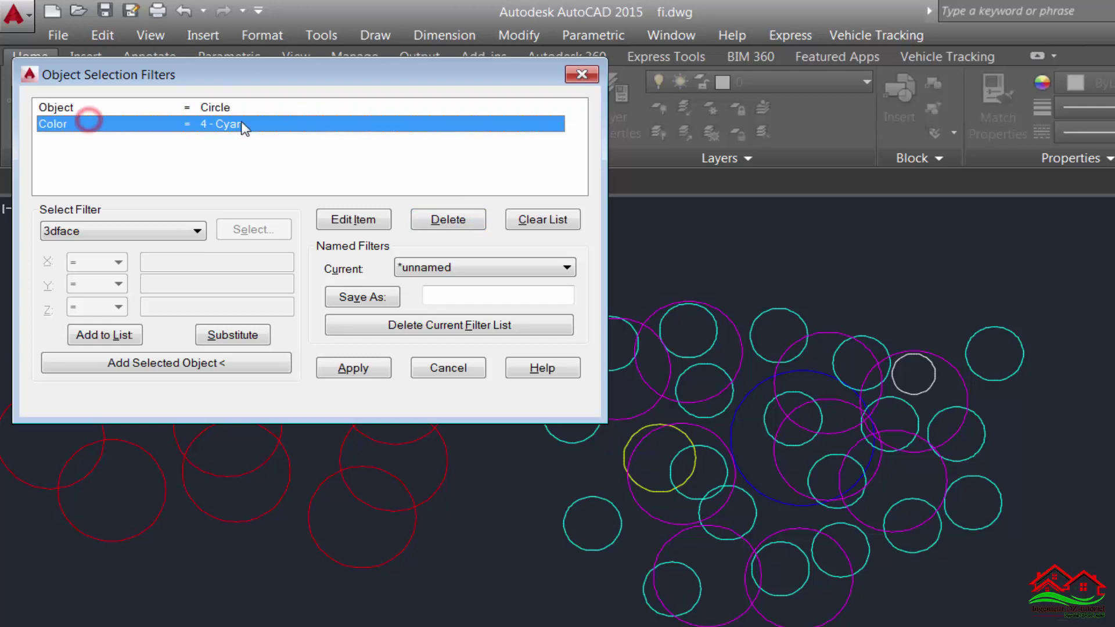
Erase the 19 cyan circles caught by the filtered selection window.
left_click(353, 368)
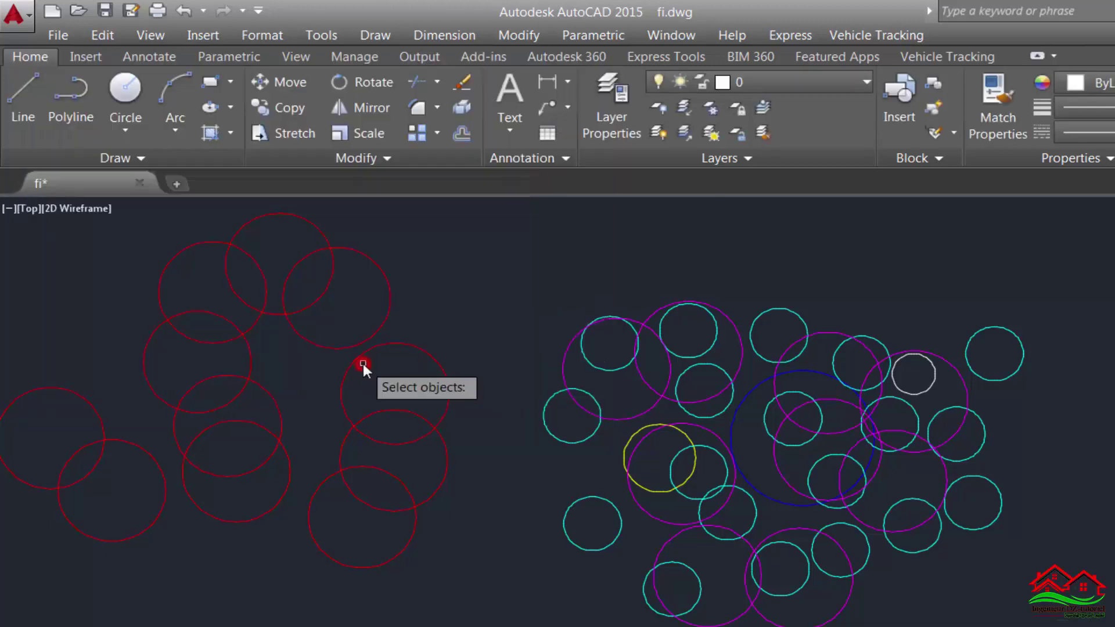
left_click(842, 196)
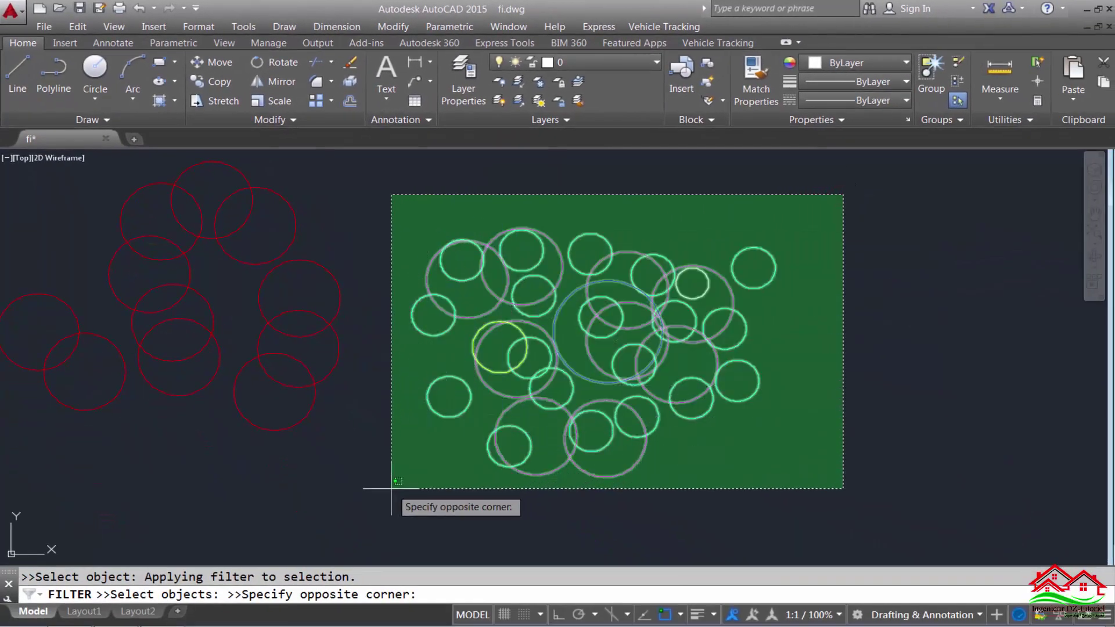
left_click(394, 487)
key("Return")
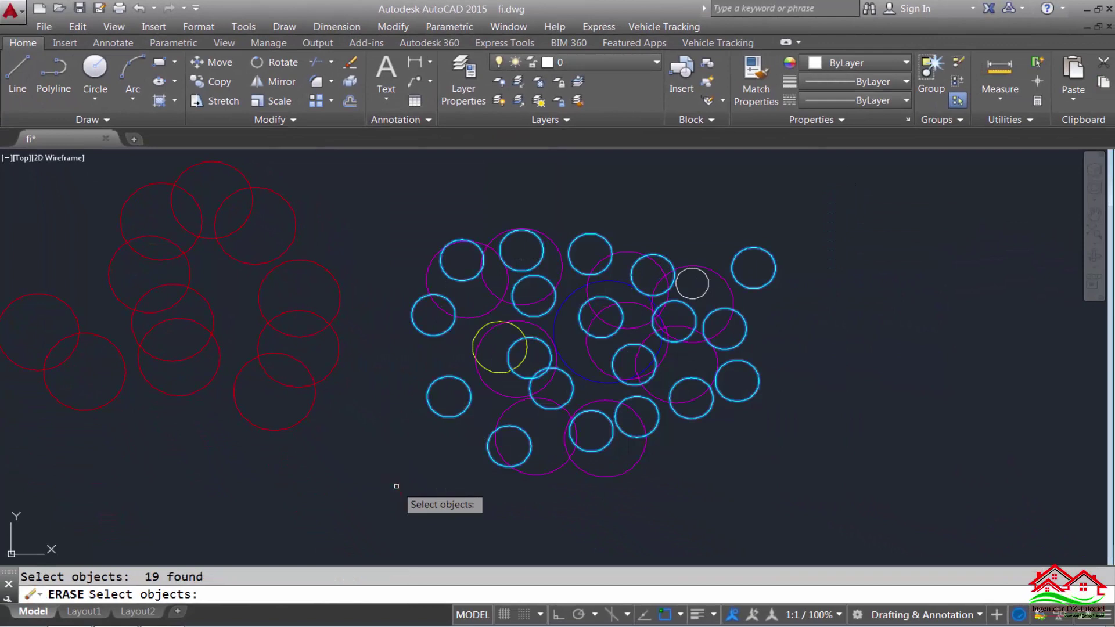
key("Return")
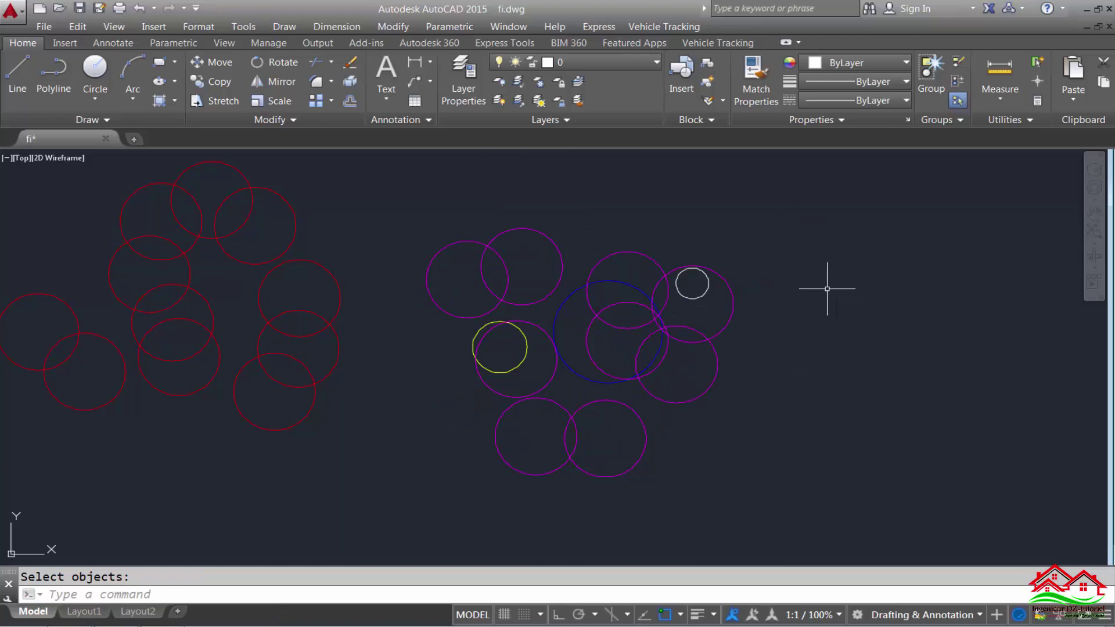
Draw a radius 10 circle by centre and radius in empty space.
scroll(809, 282, "down", 4)
scroll(457, 299, "up", 4)
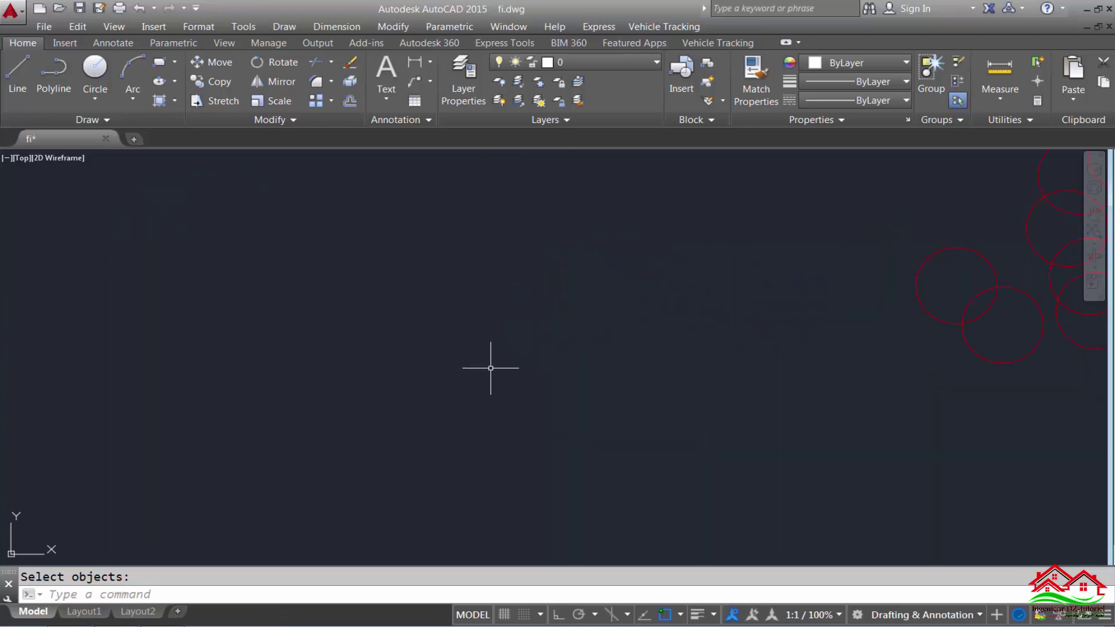
left_click(93, 100)
left_click(91, 134)
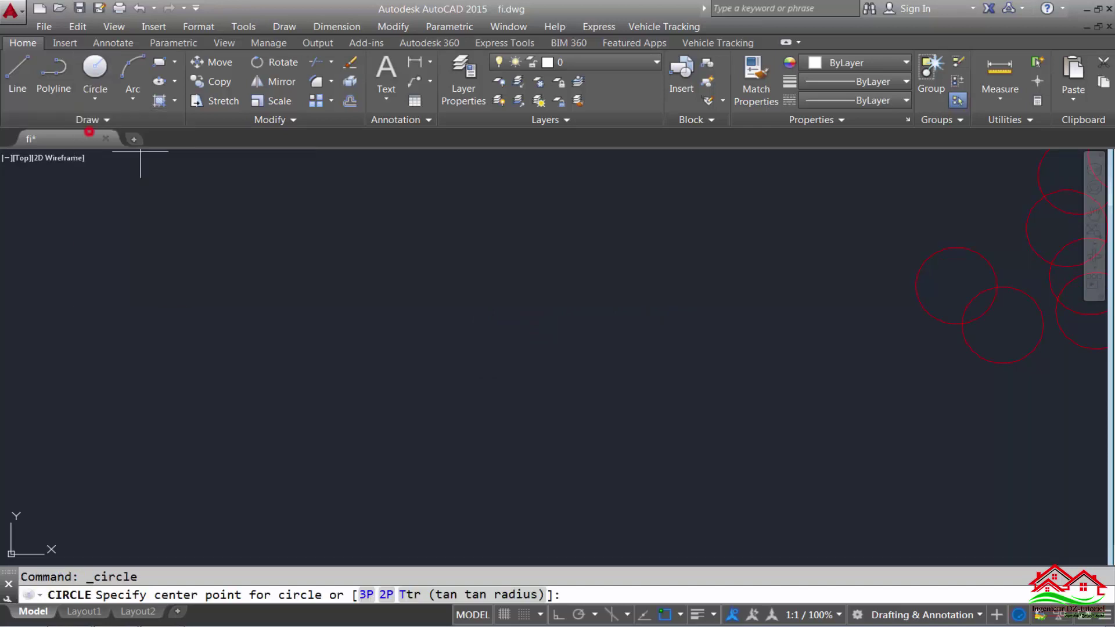
left_click(357, 312)
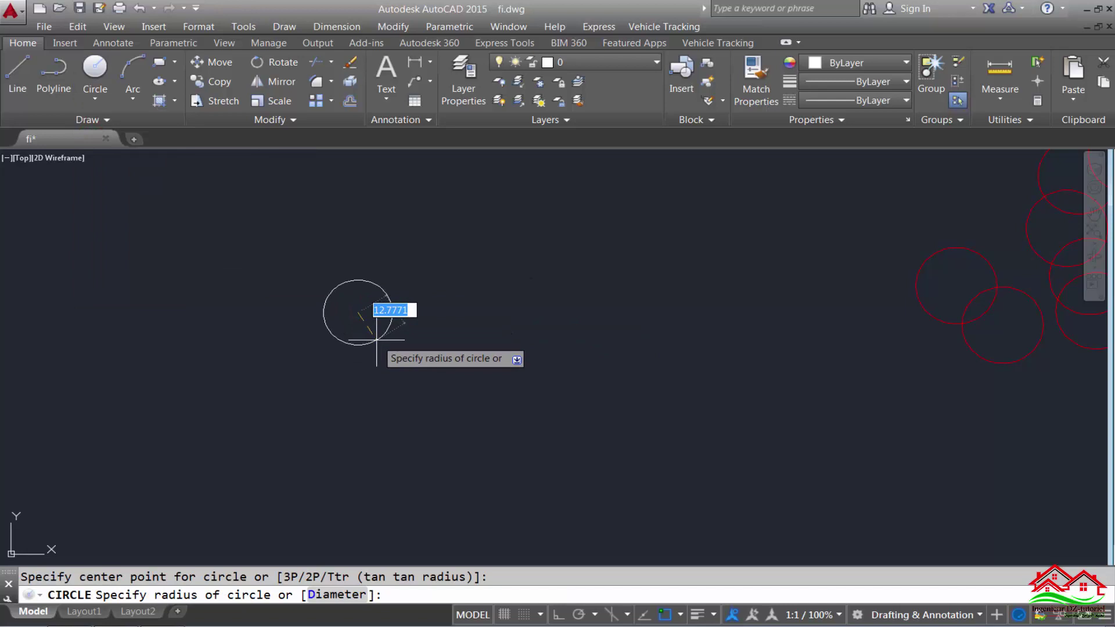
type("10")
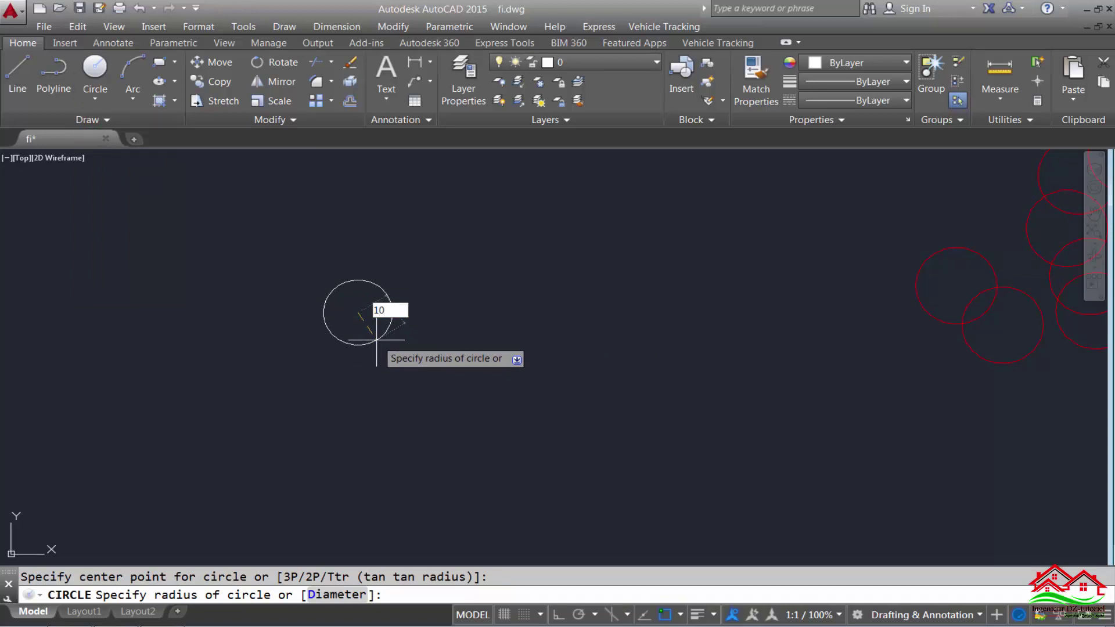
key("Return")
key("Return")
Add circles of radius 5 to the right and radius 3 to the left.
left_click(428, 325)
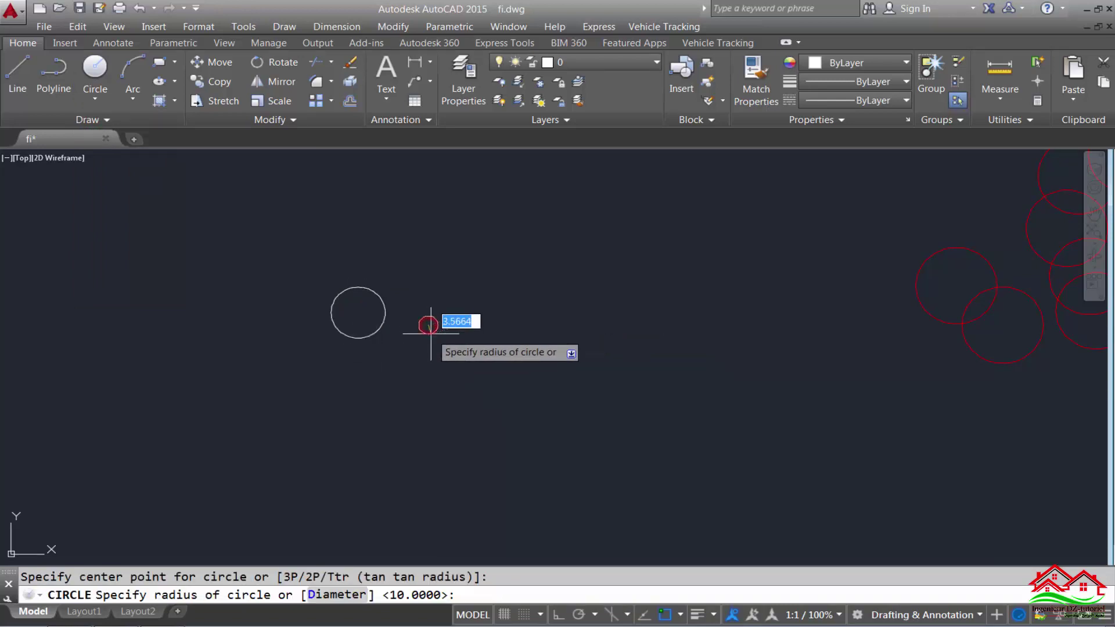
type("5")
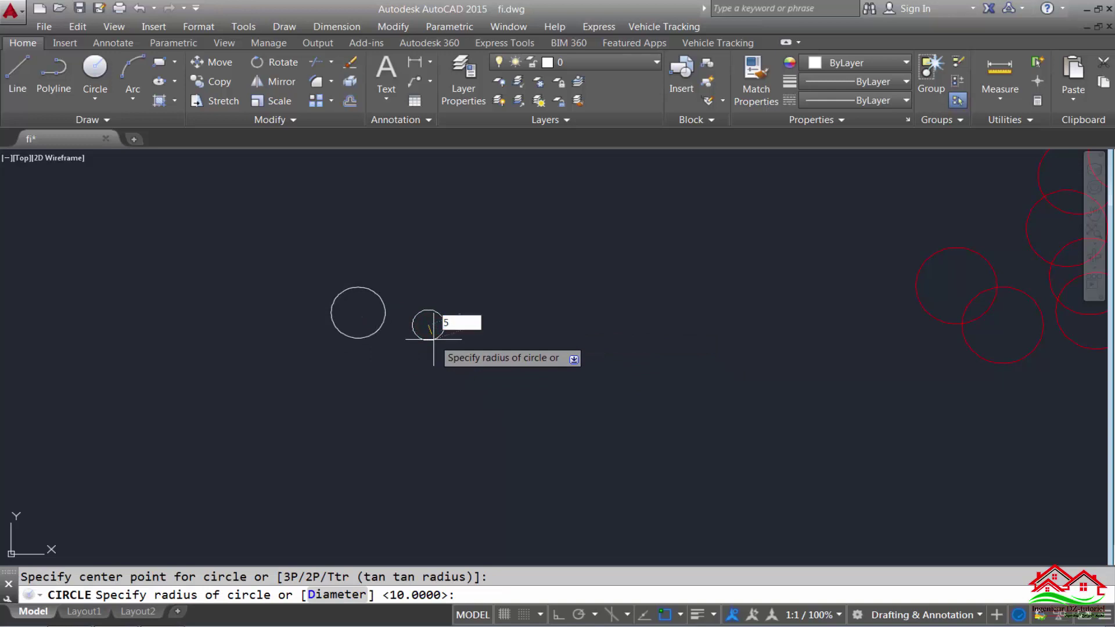
key("Return")
key("Return")
left_click(248, 324)
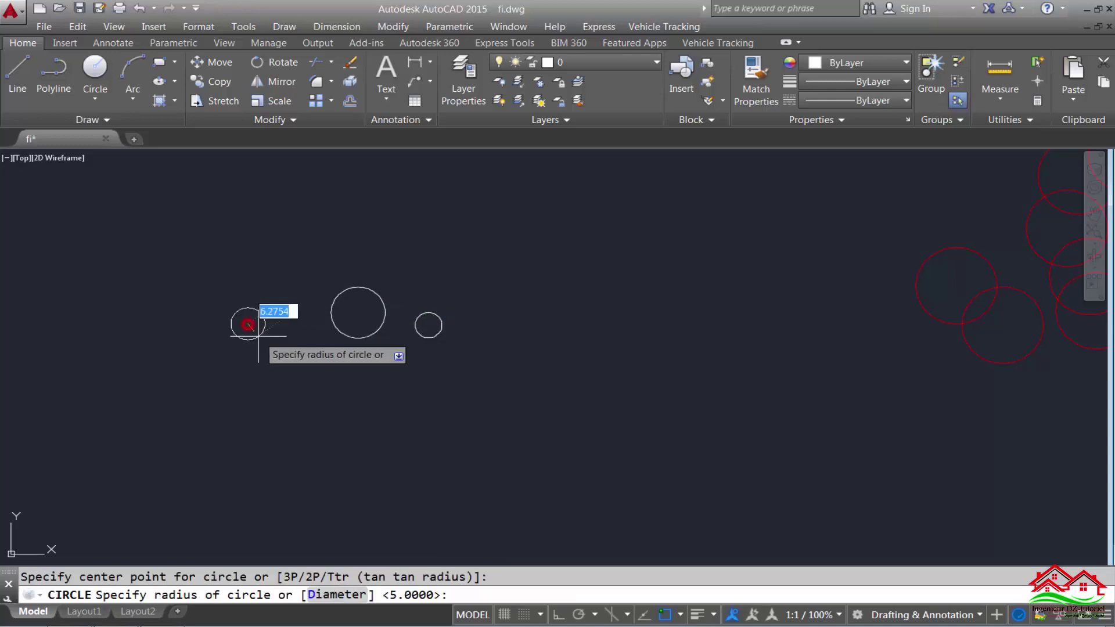
type("3")
key("Return")
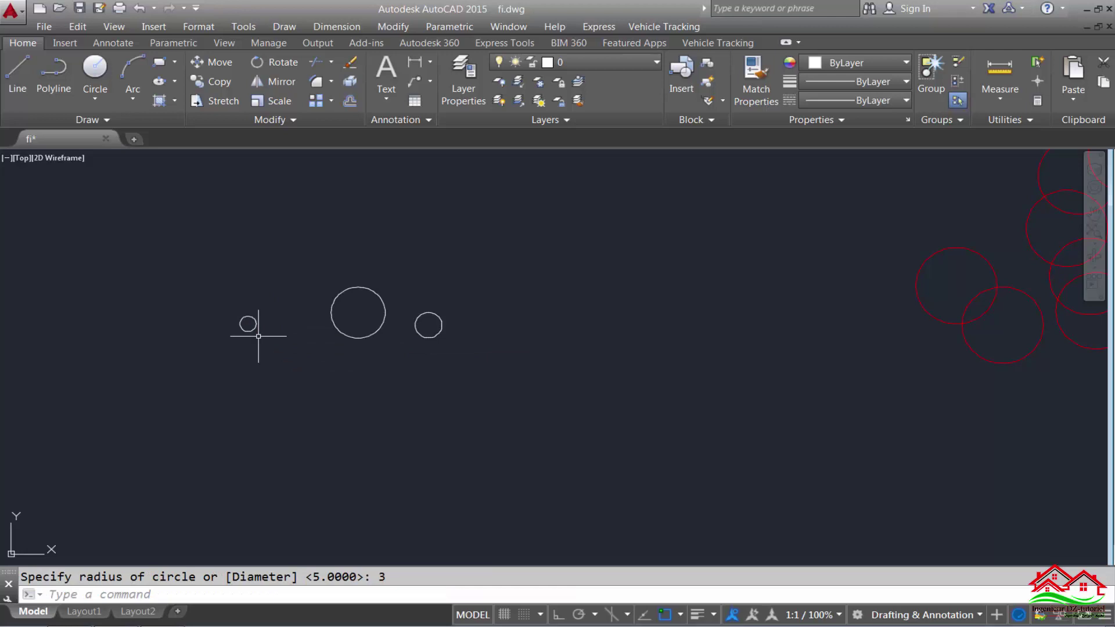
Add circles of radius 4 and radius 2 below the others.
key("Return")
left_click(306, 364)
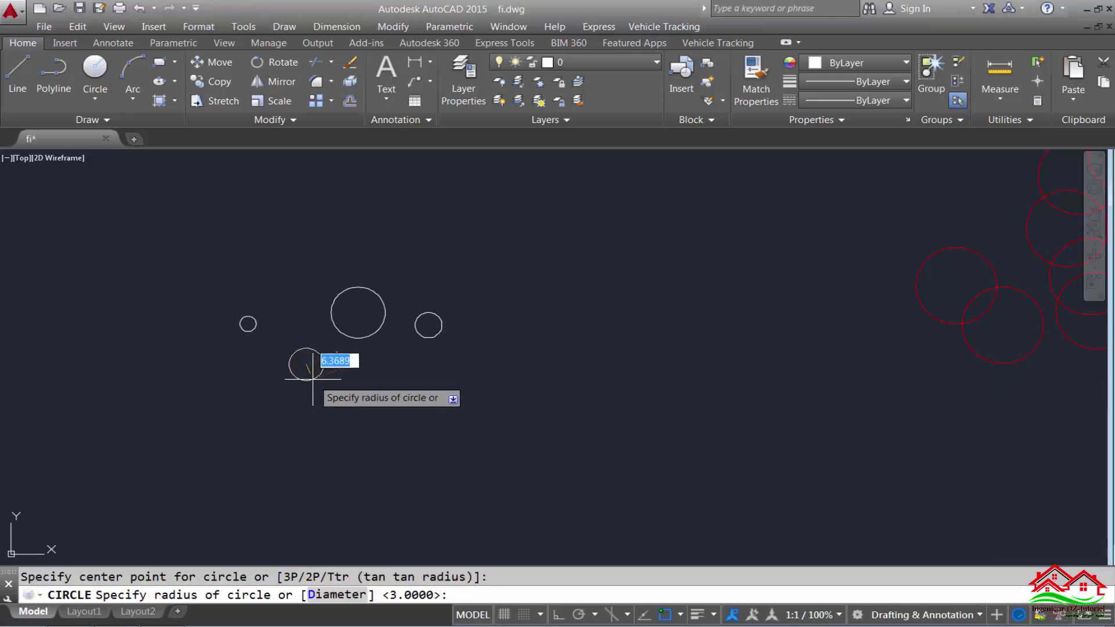
type("4")
key("Return")
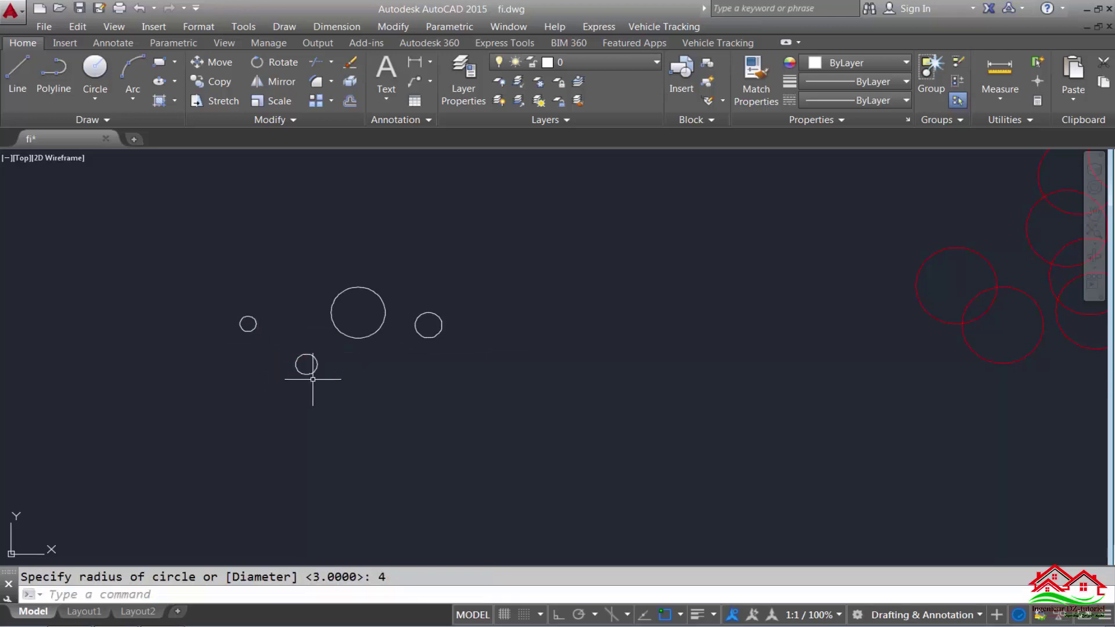
key("Return")
left_click(374, 371)
type("2")
Add a radius 10 circle at upper left and a radius 20 circle.
key("Return")
key("Return")
left_click(259, 238)
type("10")
key("Return")
key("Return")
left_click(391, 226)
type("2")
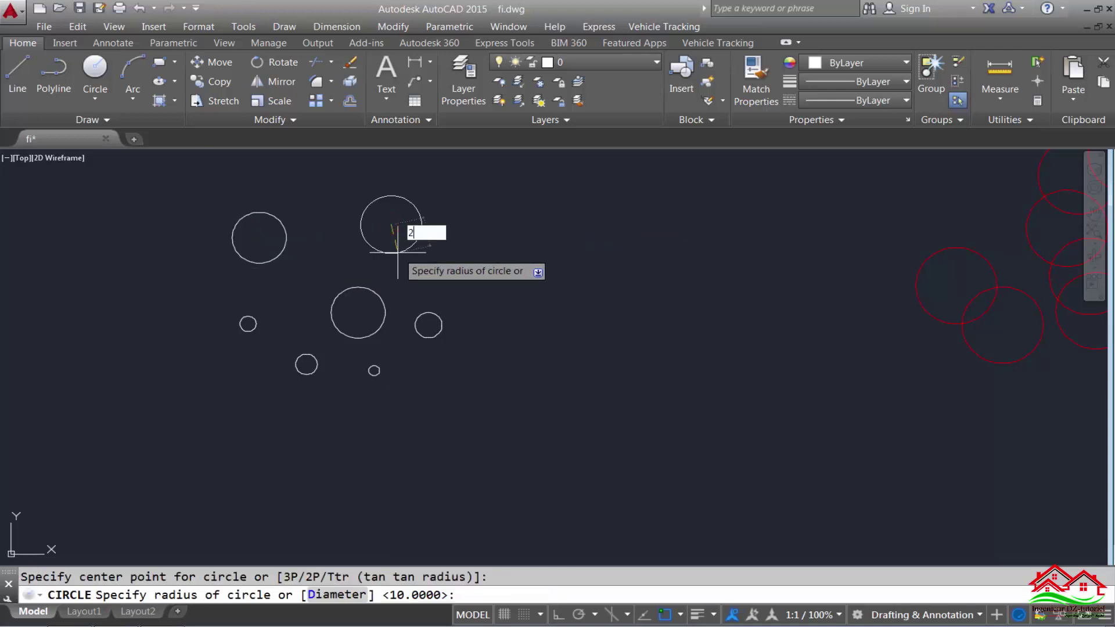
key("Return")
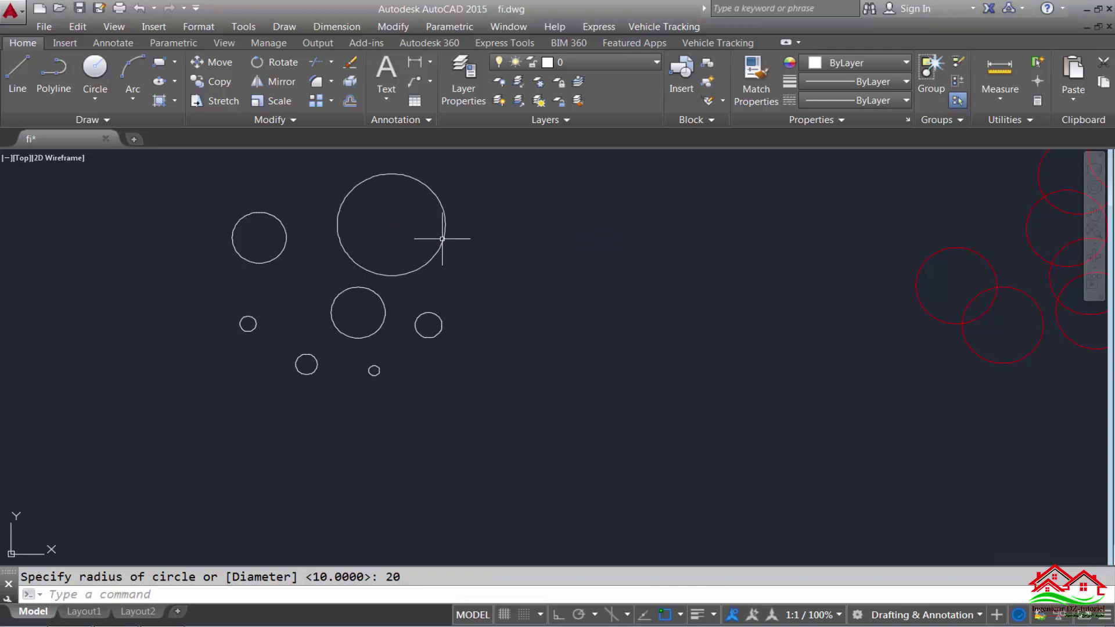
Pan the view to centre the seven new circles.
mouse_move(414, 242)
middle_mouse_down()
mouse_move(438, 286)
mouse_move(507, 333)
middle_mouse_up()
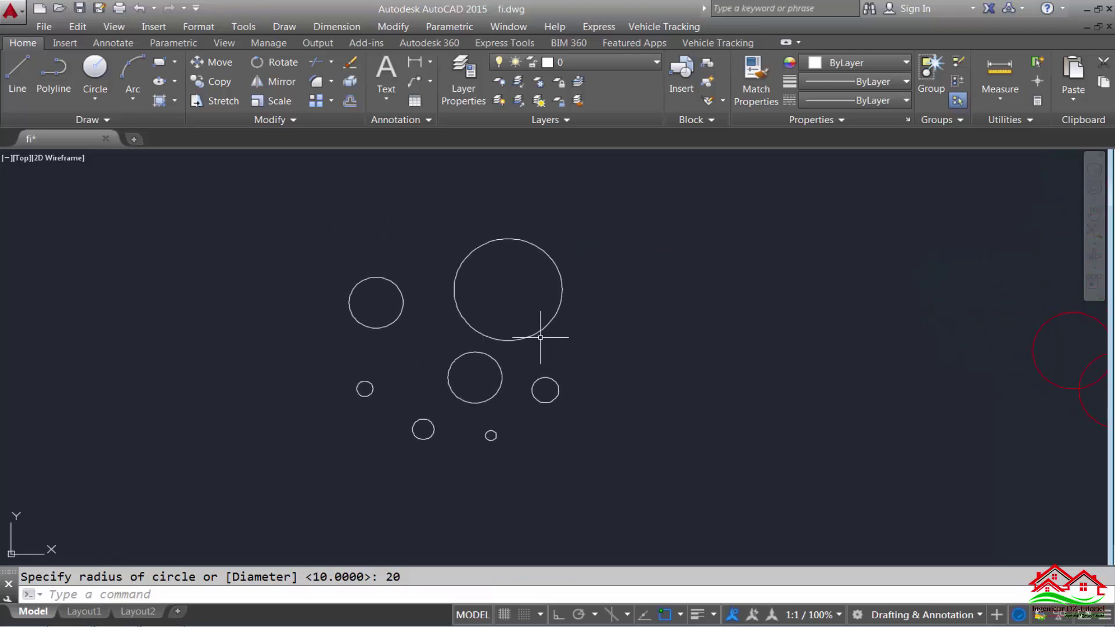
middle_click_drag(421, 432, 476, 467)
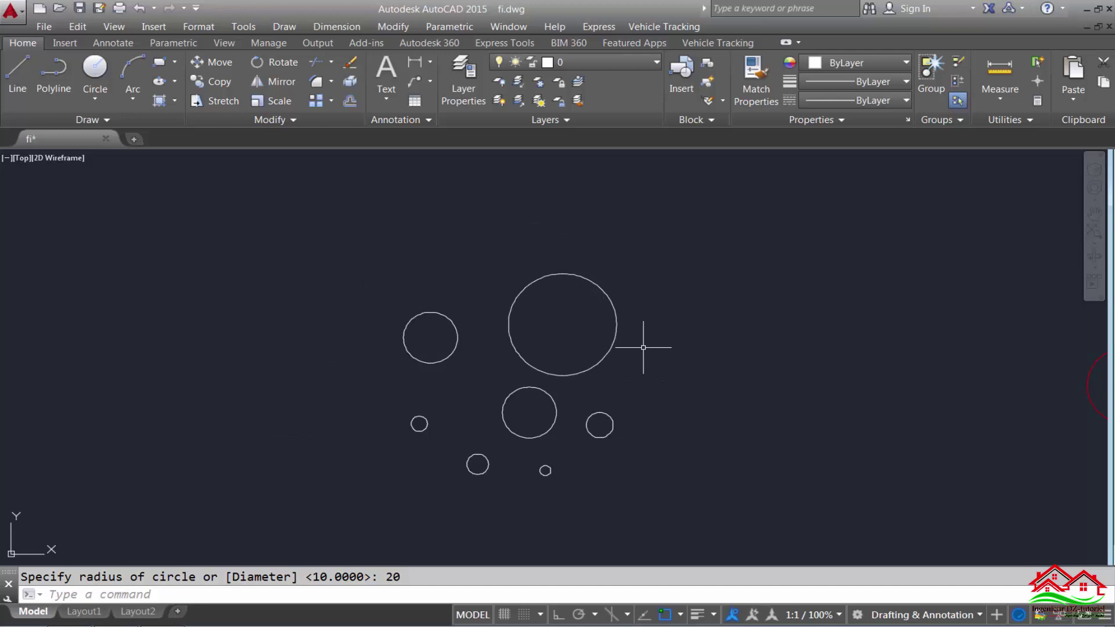
left_click(311, 599)
Cancel the mistaken erase and begin a move using object selection filters.
type("E")
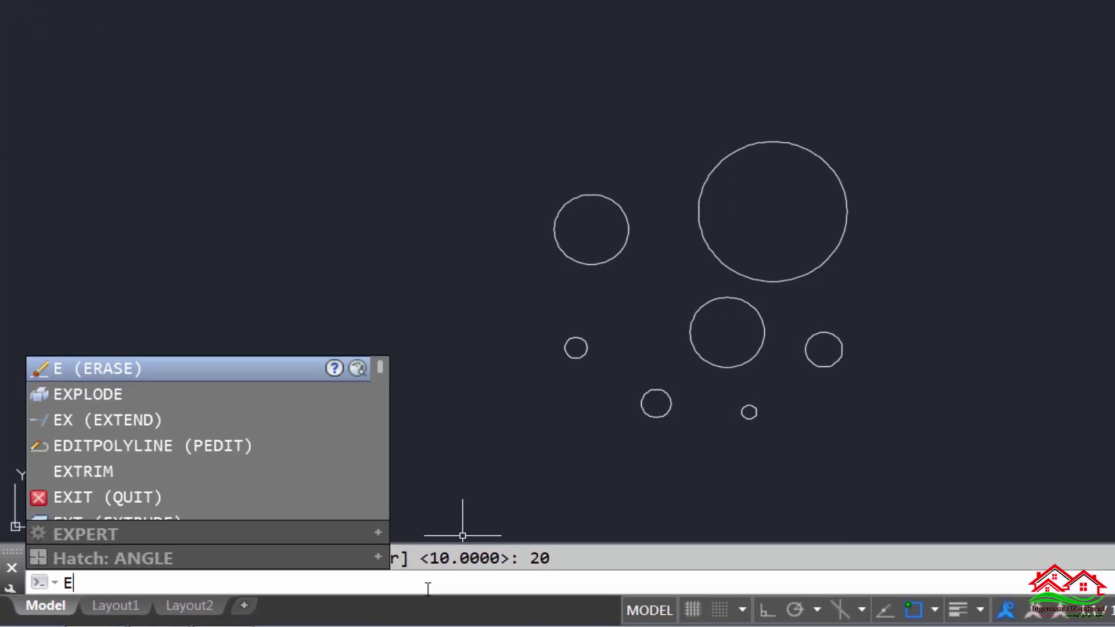
key("BackSpace")
key("Escape")
type("M")
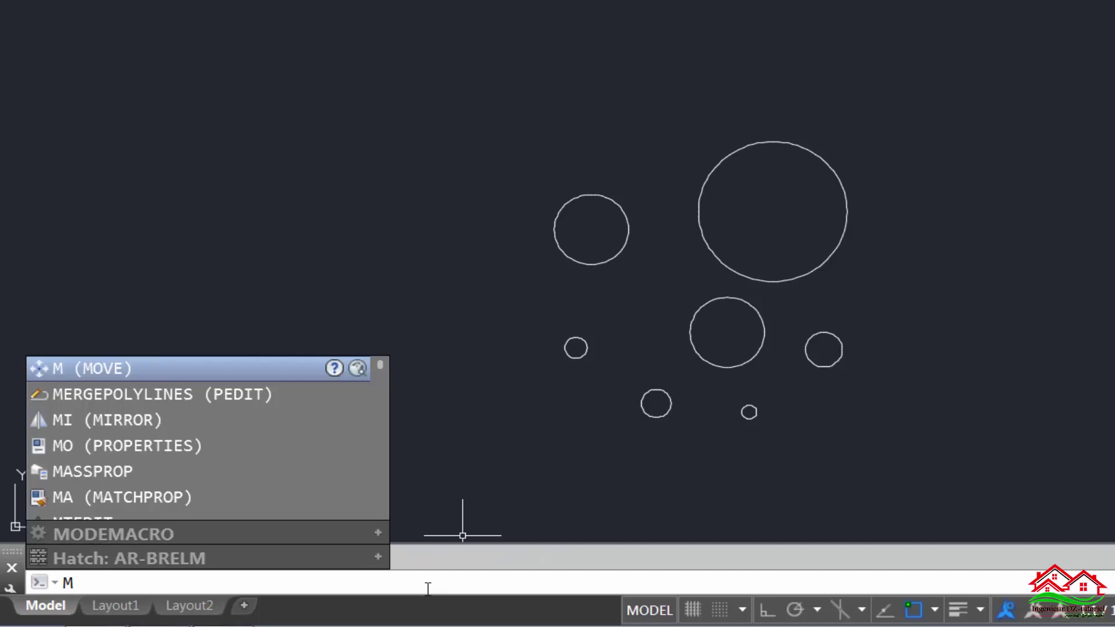
key("Return")
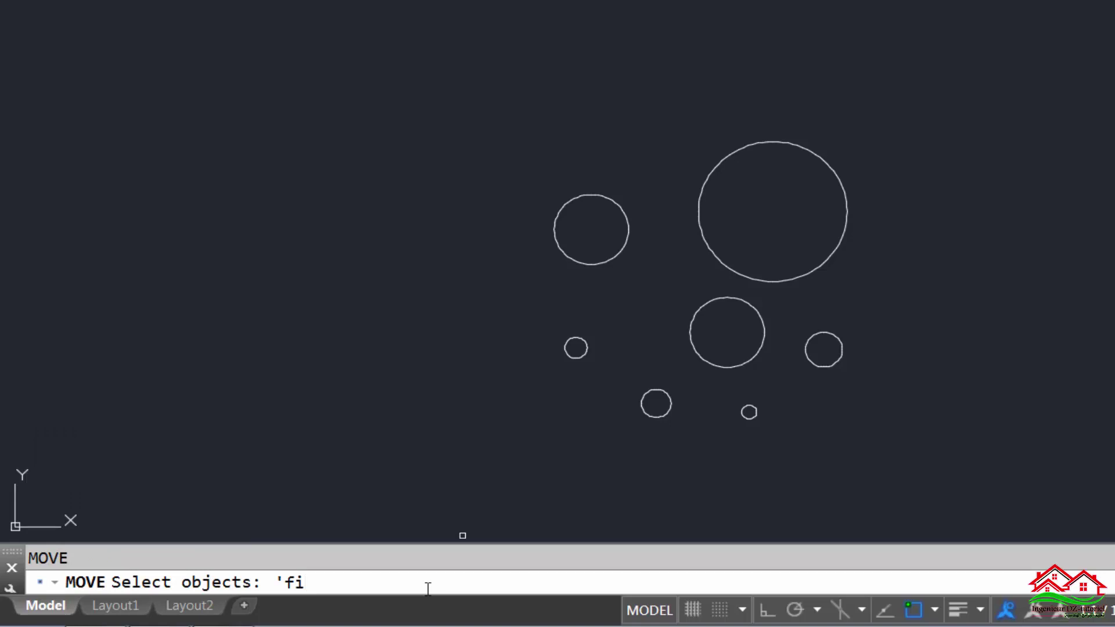
key("Return")
Clear the old cyan and circle criteria and add an Object = Circle filter.
left_click(232, 129)
left_click(466, 228)
left_click(237, 111)
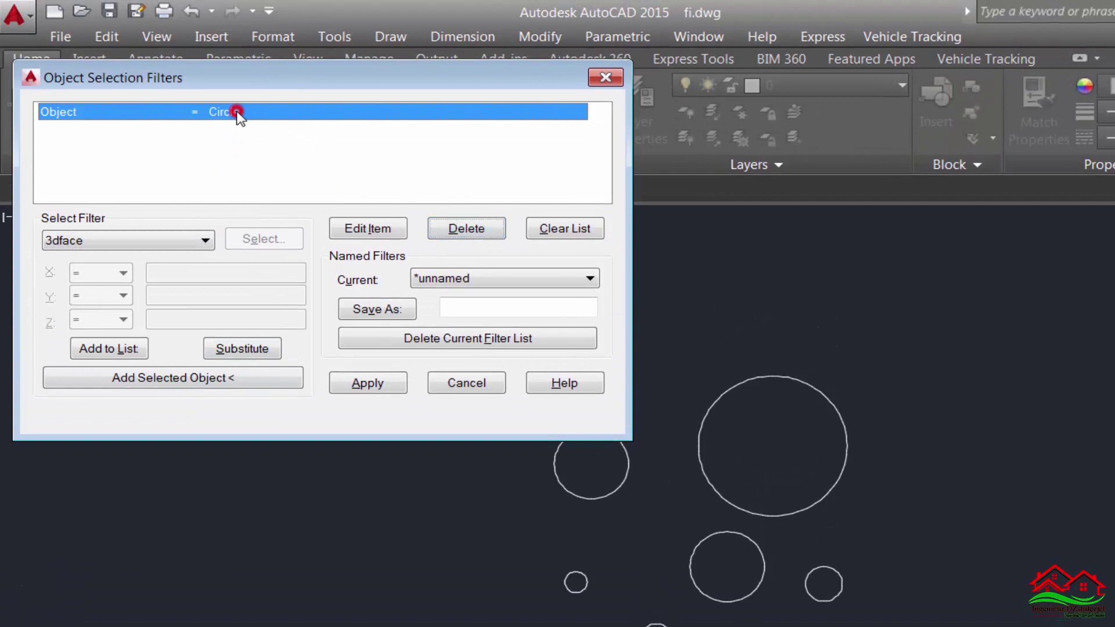
left_click(471, 228)
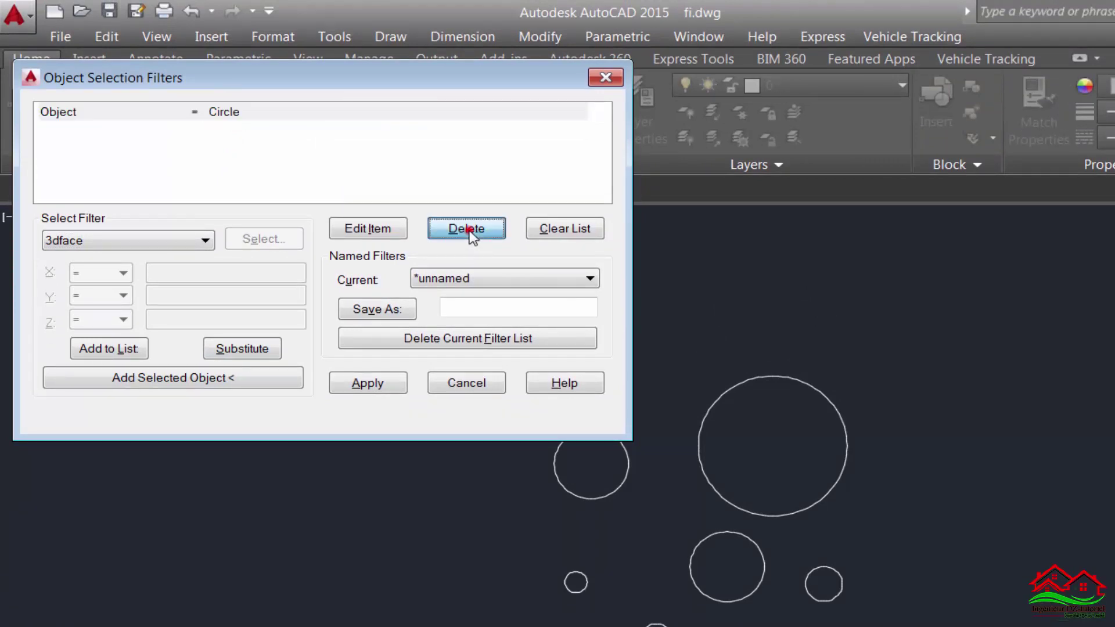
left_click(205, 241)
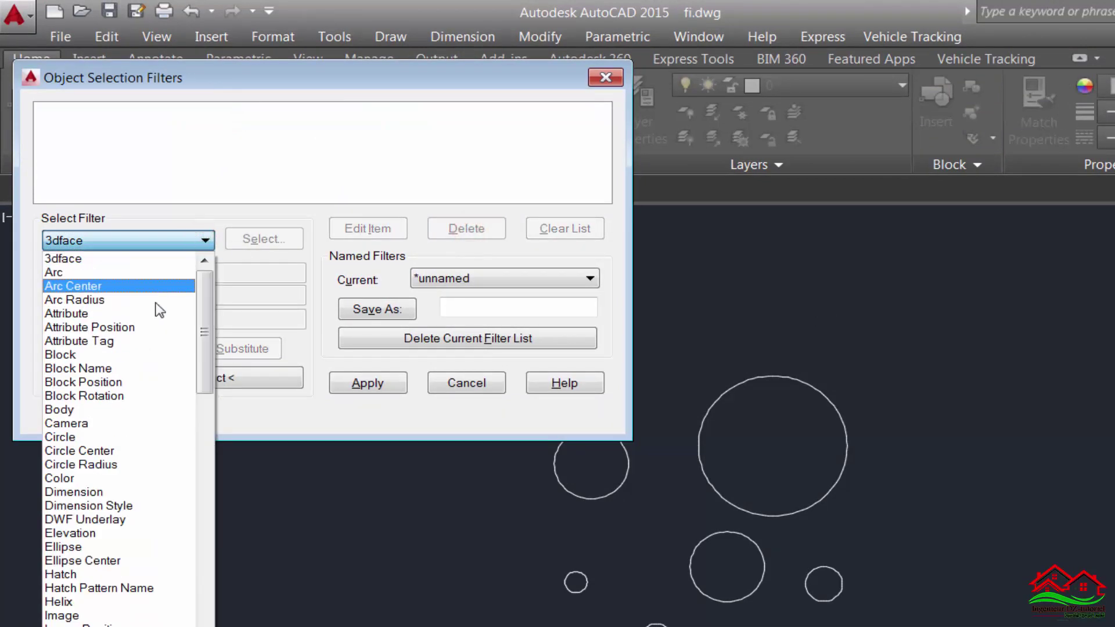
left_click(87, 436)
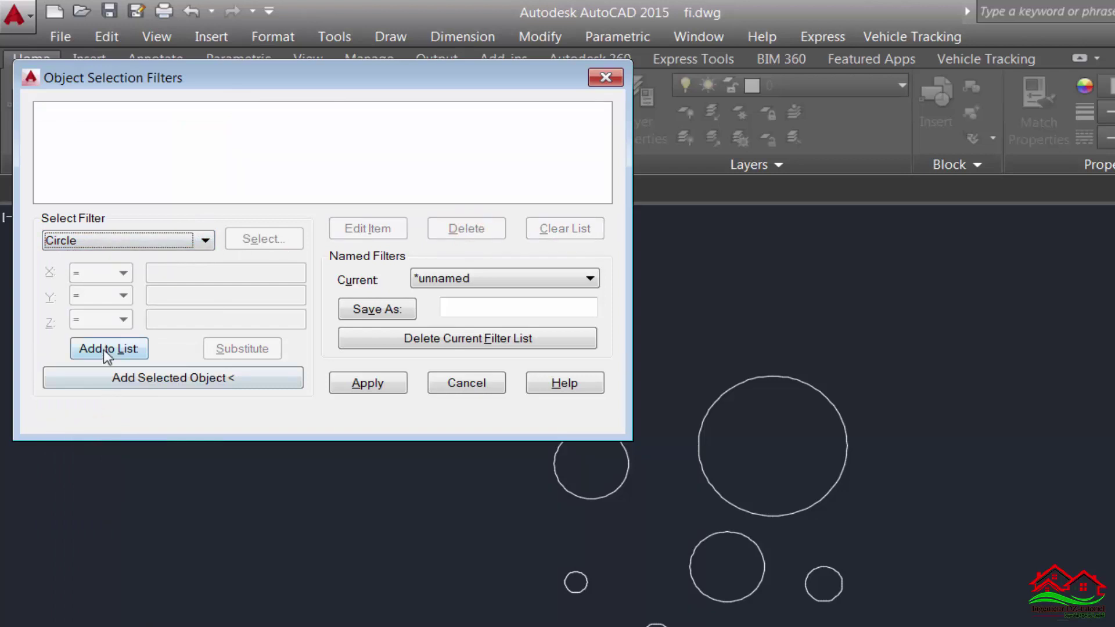
left_click(122, 351)
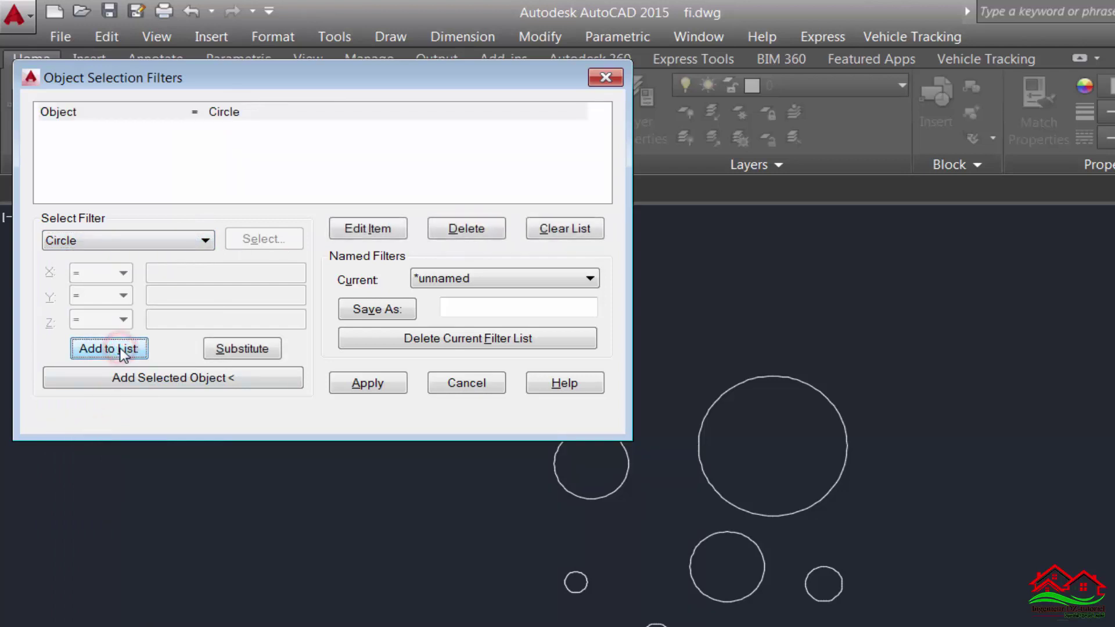
Add a Circle Radius <= 5 condition to the filter list.
left_click(165, 243)
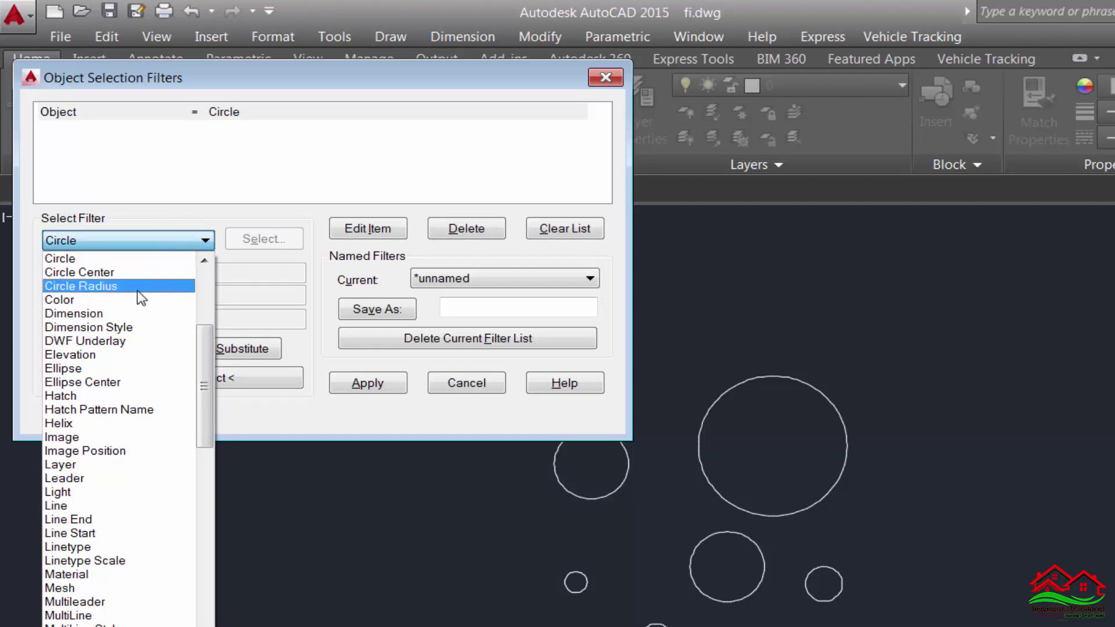
left_click(120, 287)
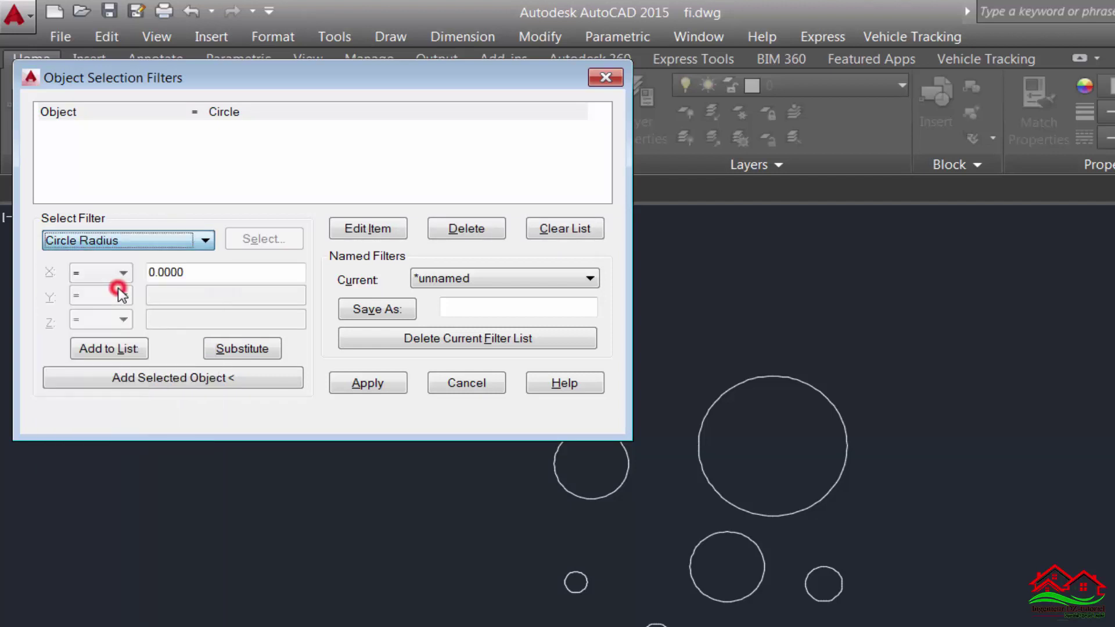
left_click(106, 274)
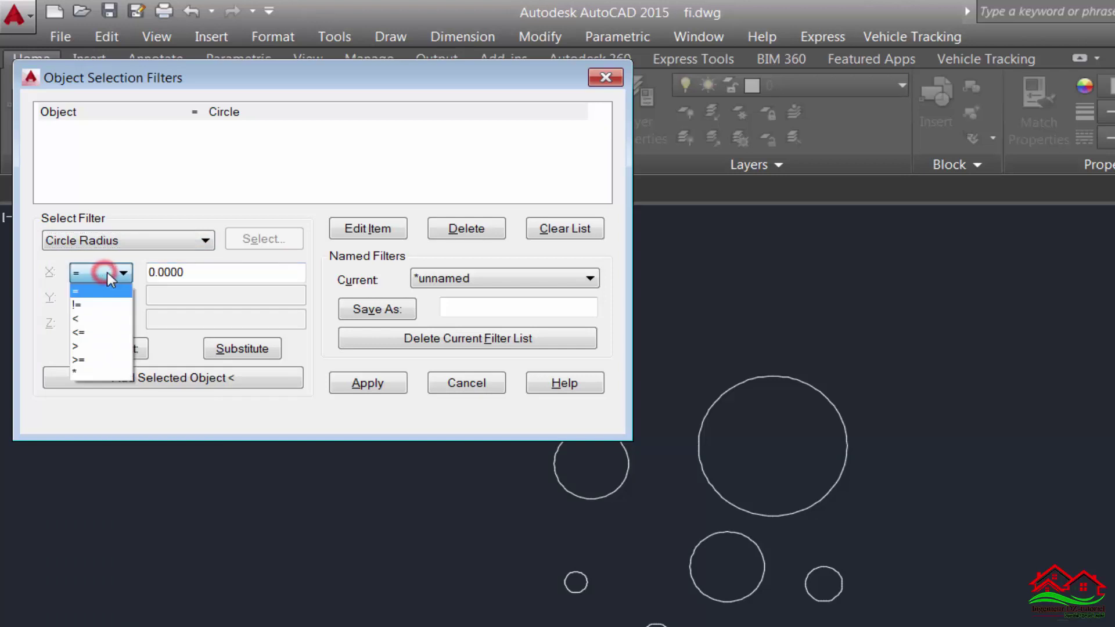
left_click(103, 332)
double_click(214, 273)
type("5")
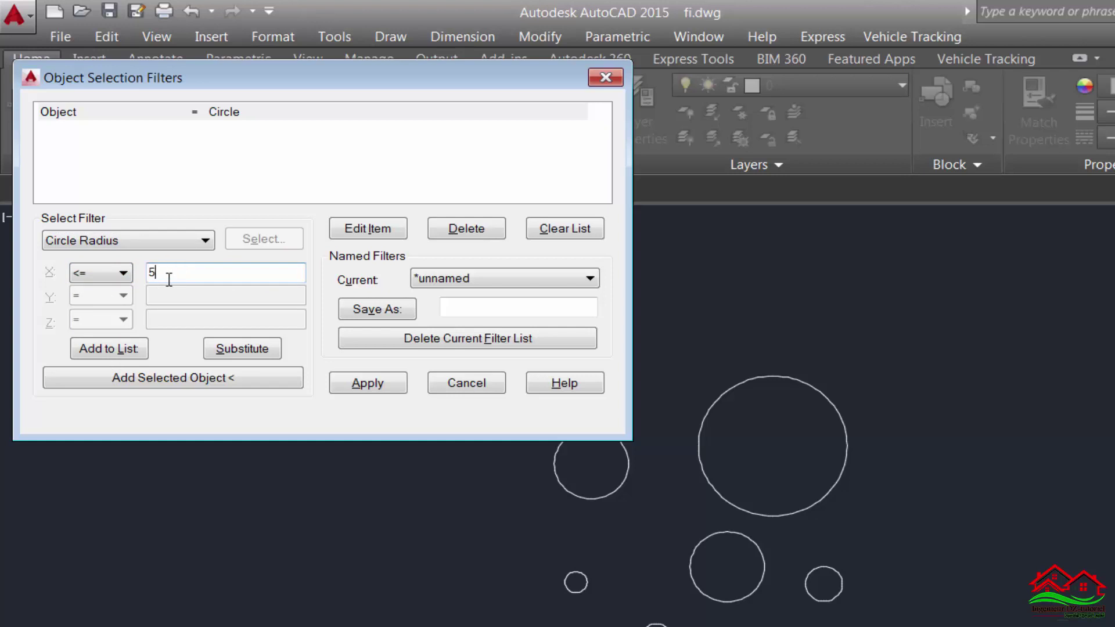
left_click(119, 351)
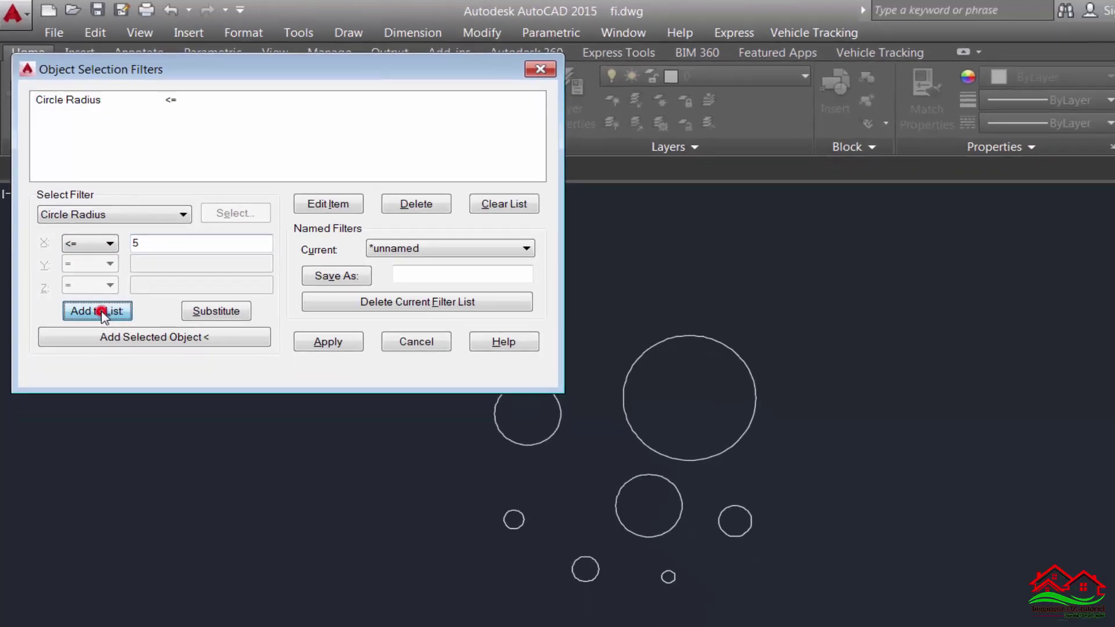
Apply the filter and window-select the four circles of radius 5 or less.
left_click(269, 279)
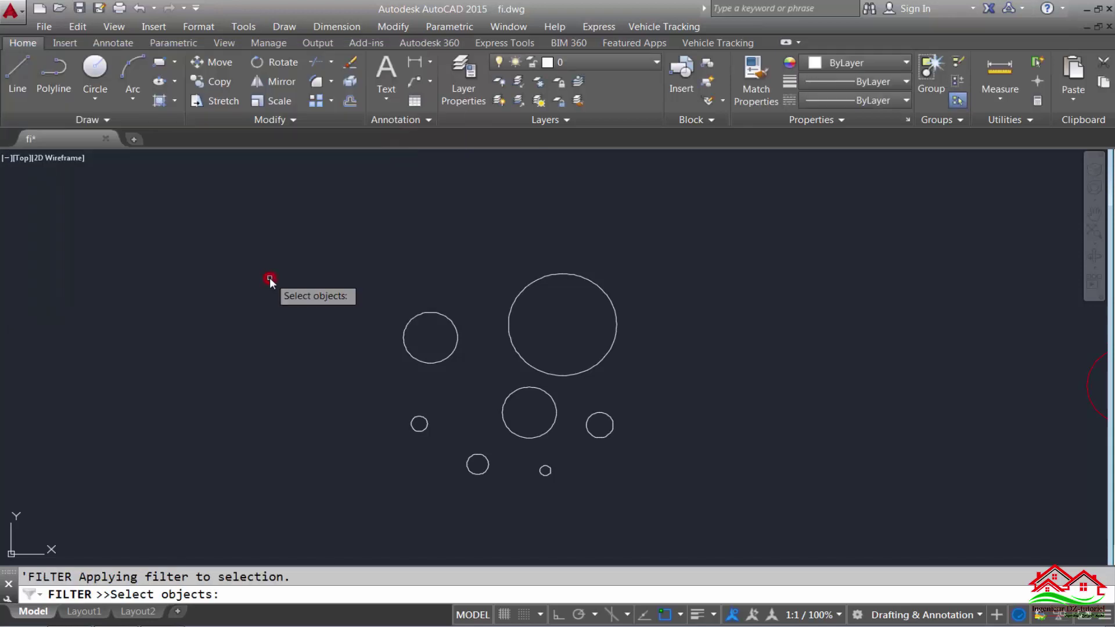
left_click(742, 243)
left_click(347, 500)
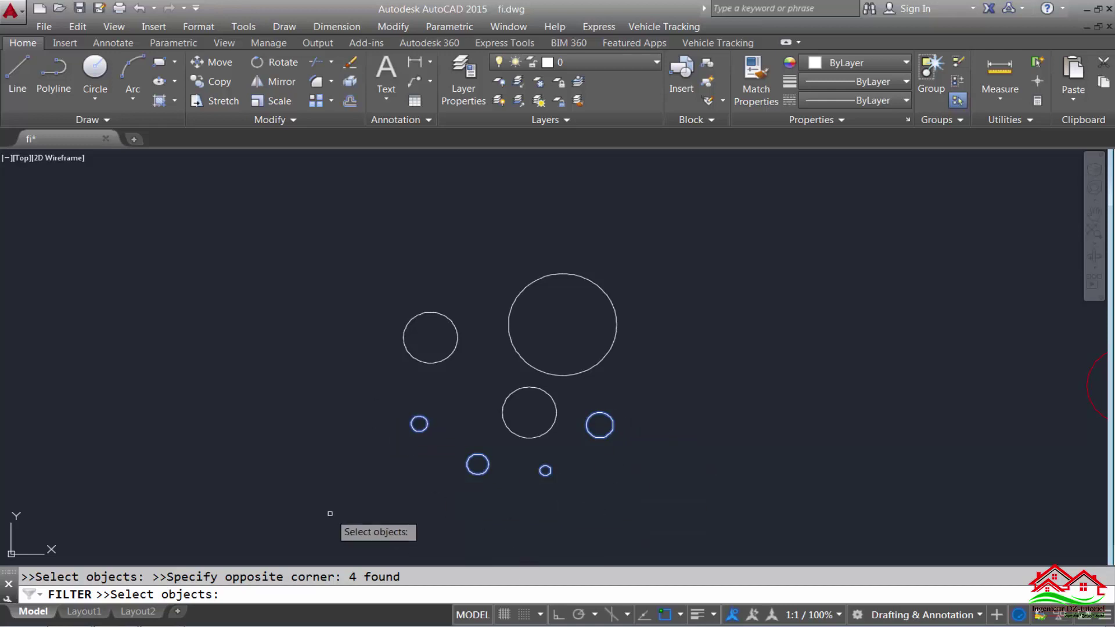
key("Return")
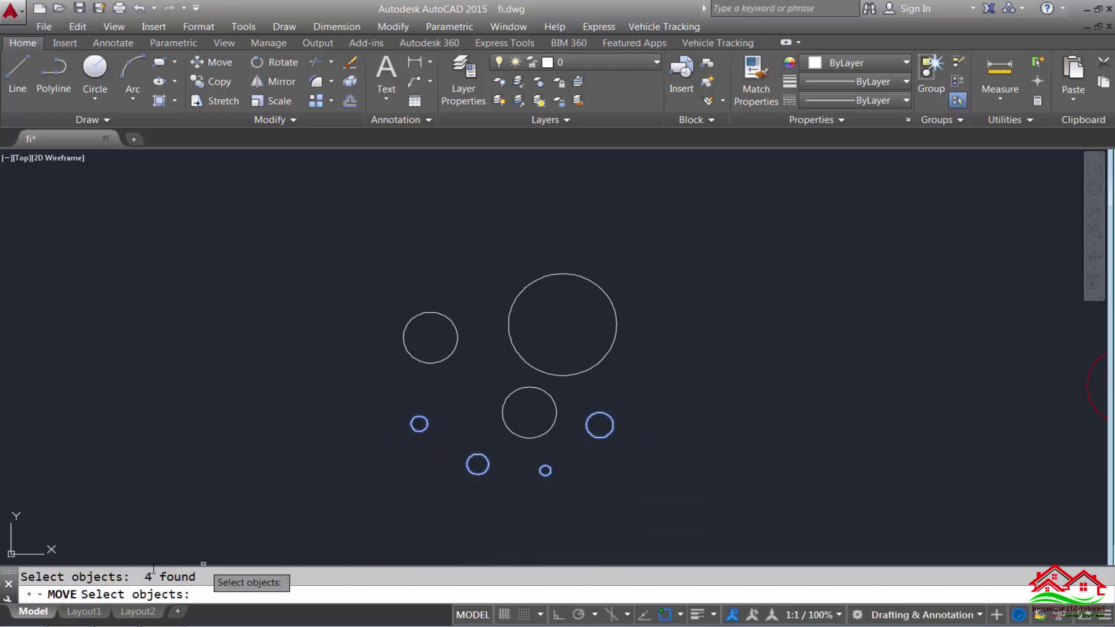
Move the four small circles up and left, away from the larger ones.
key("Return")
left_click(395, 488)
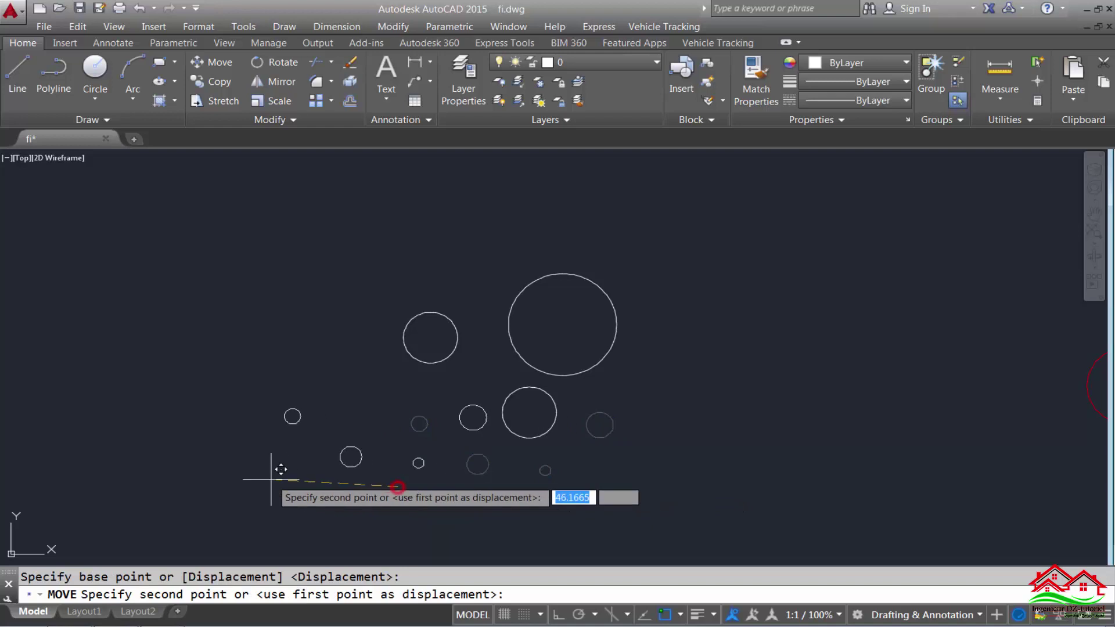
scroll(511, 399, "down", 4)
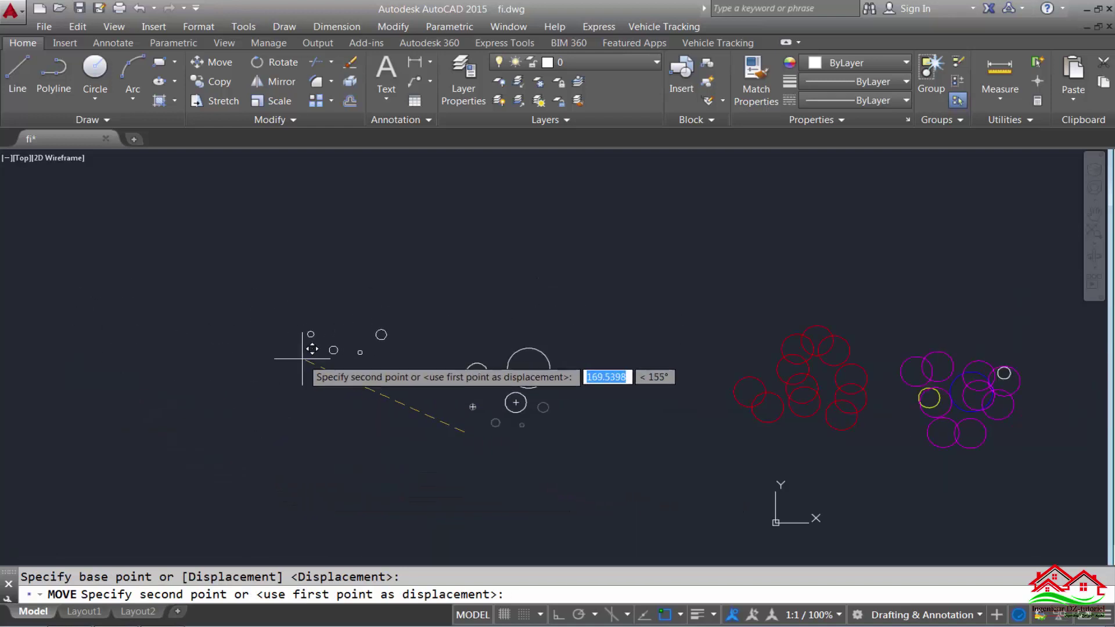
key("Escape")
scroll(331, 329, "up", 2)
scroll(330, 330, "up", 2)
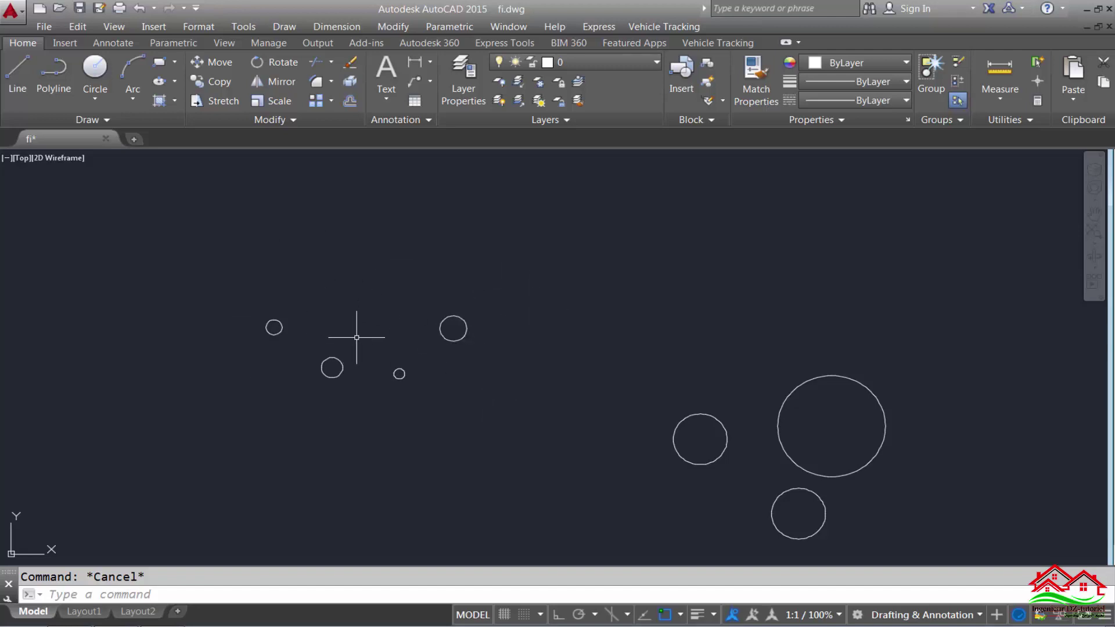
Radius-dimension the upper small circle and the smallest circle with R2.
left_click(330, 27)
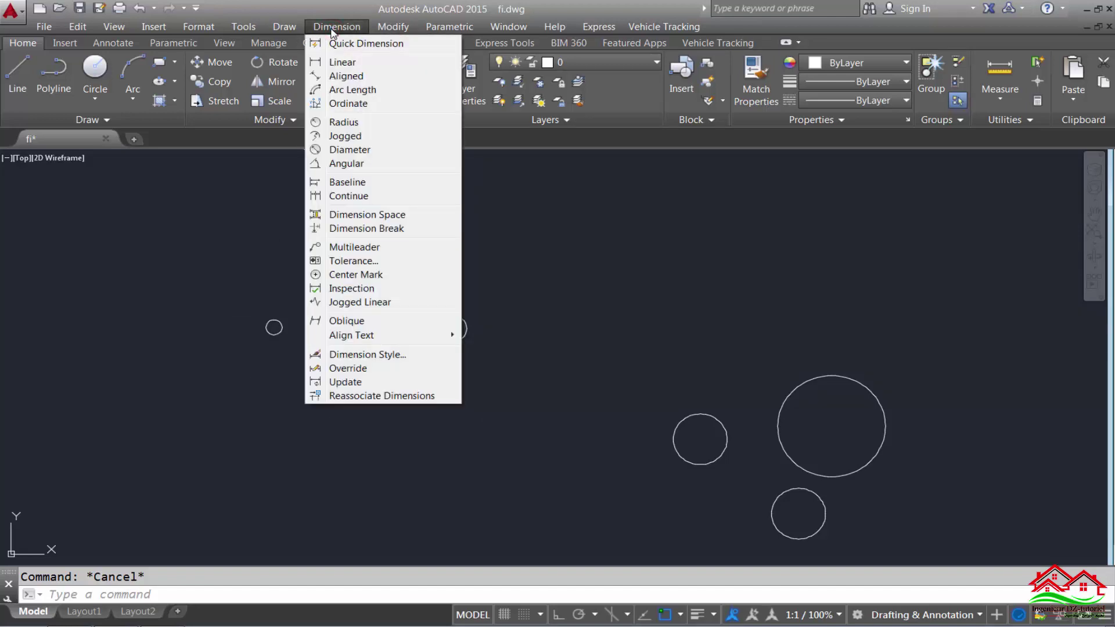
left_click(347, 121)
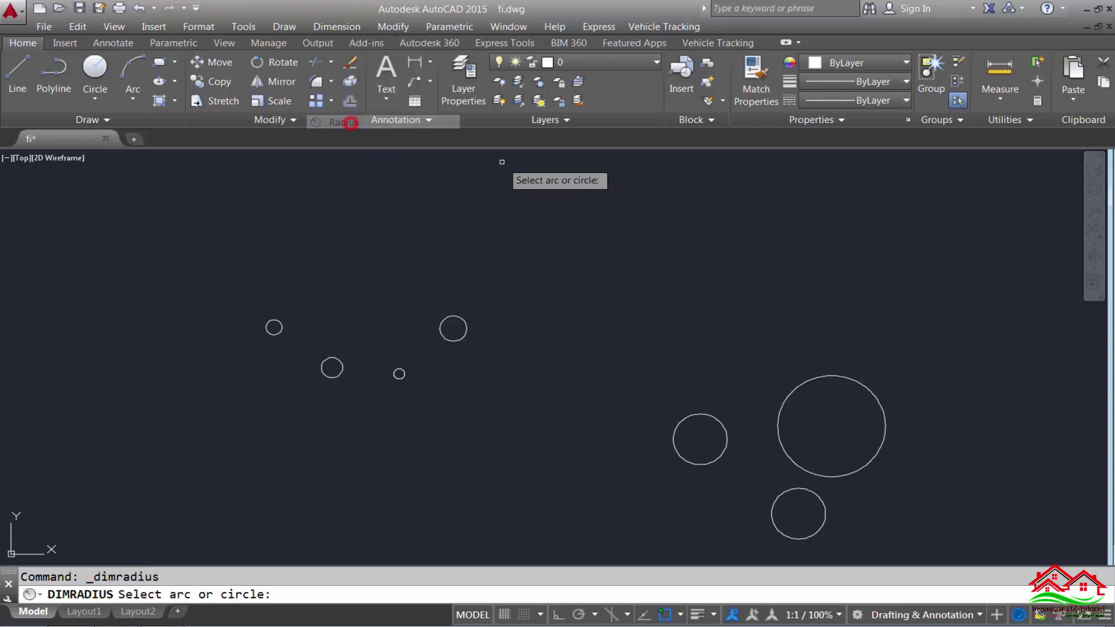
left_click(465, 337)
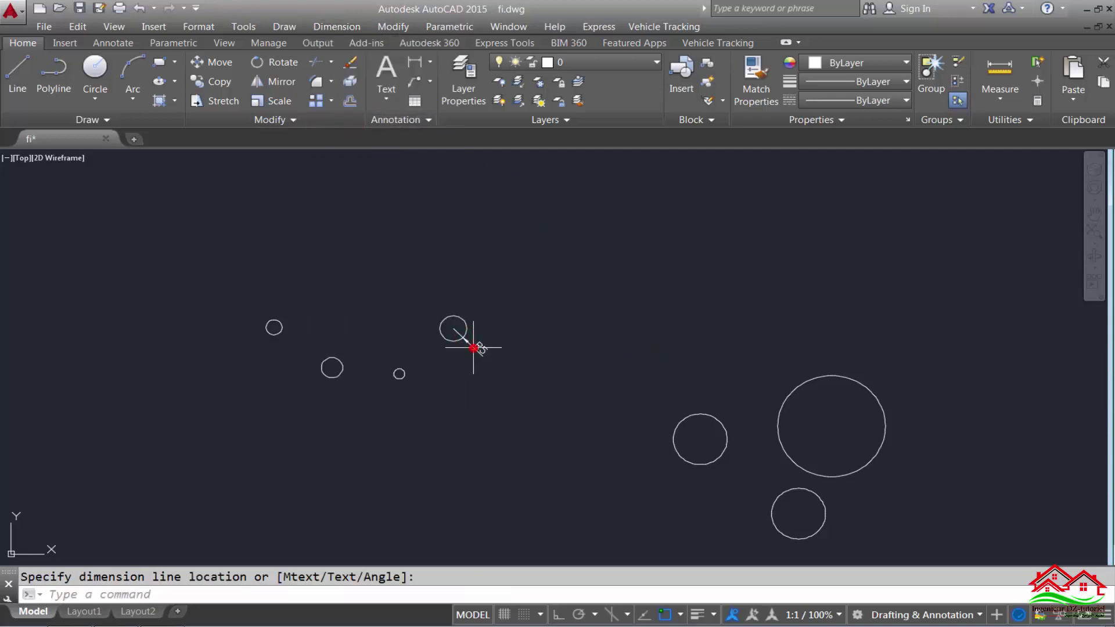
scroll(436, 370, "up", 4)
key("Return")
left_click(341, 391)
left_click(395, 416)
Label the left-middle circle R4 and the far-left circle R3.
key("Return")
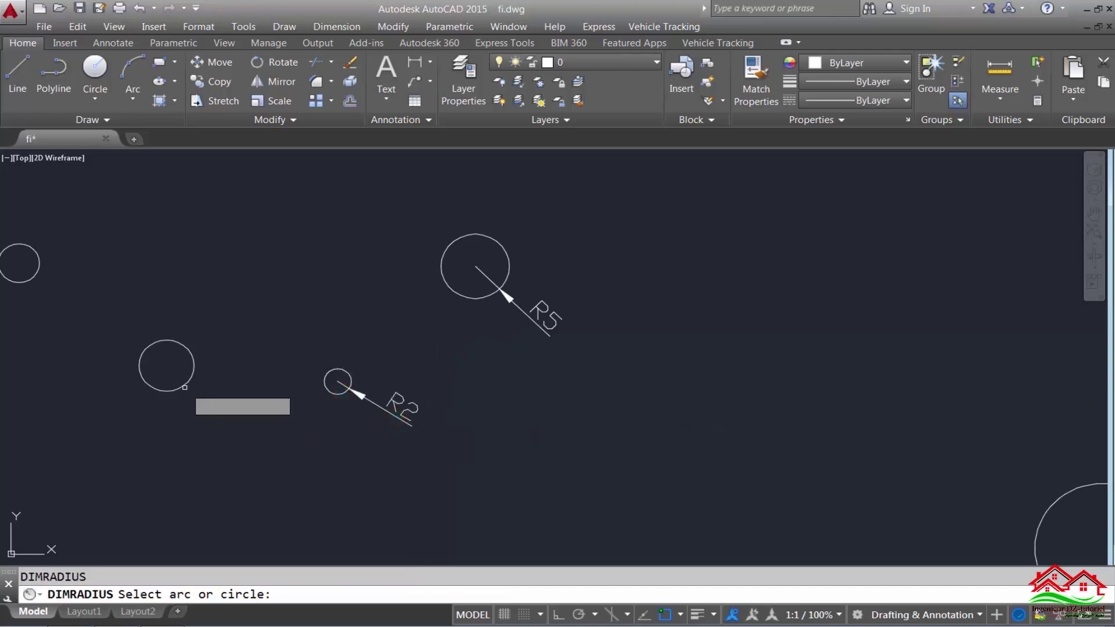
left_click(178, 385)
left_click(262, 416)
key("Return")
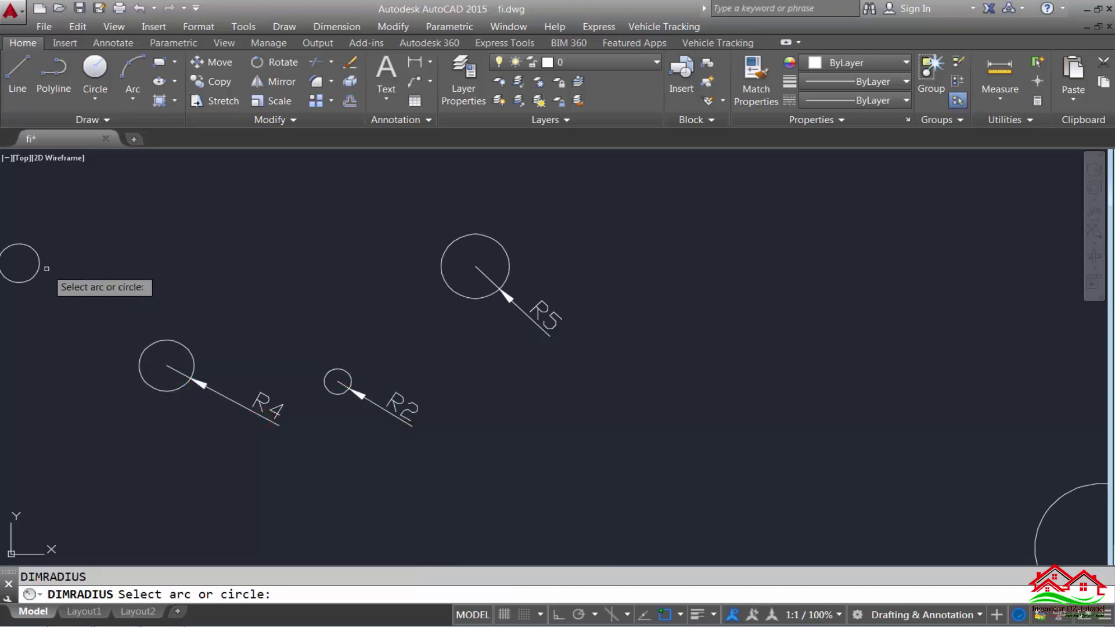
left_click(38, 268)
left_click(127, 267)
scroll(224, 311, "down", 3)
scroll(93, 297, "up", 3)
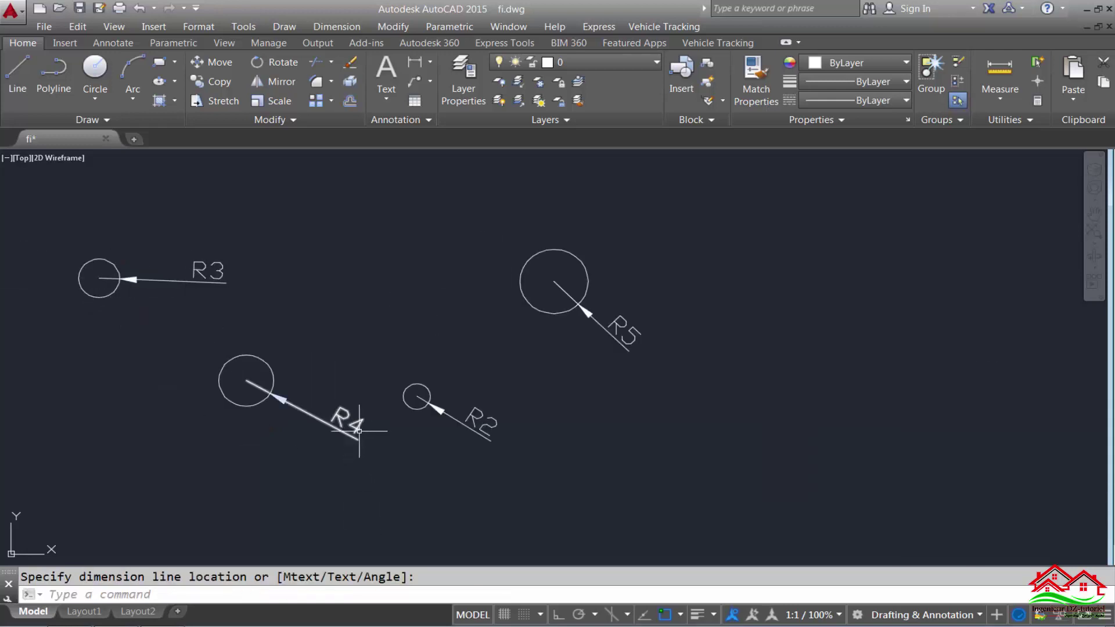
scroll(368, 358, "down", 3)
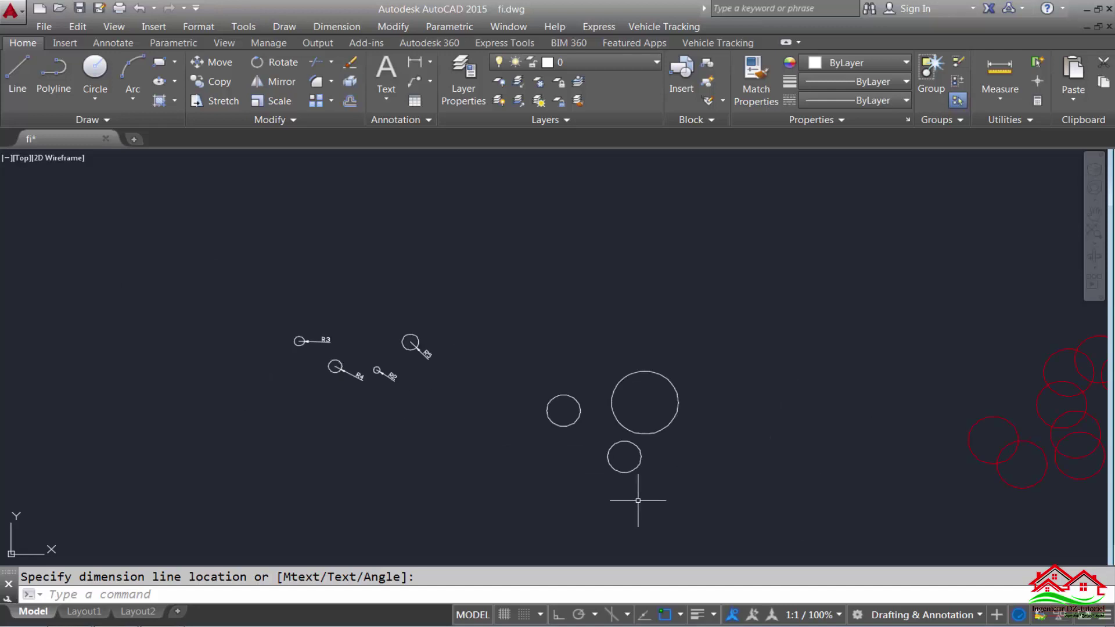
scroll(643, 458, "up", 2)
Add R10 radius dimensions to the two radius 10 circles.
key("Return")
left_click(584, 463)
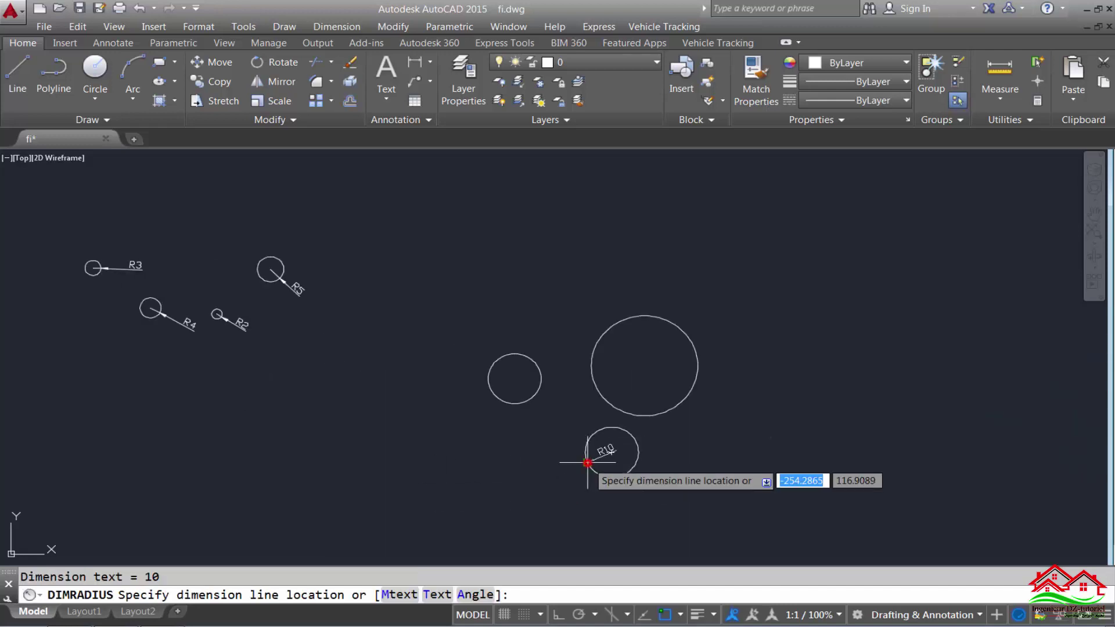
left_click(531, 463)
scroll(546, 465, "up", 4)
key("Return")
left_click(459, 306)
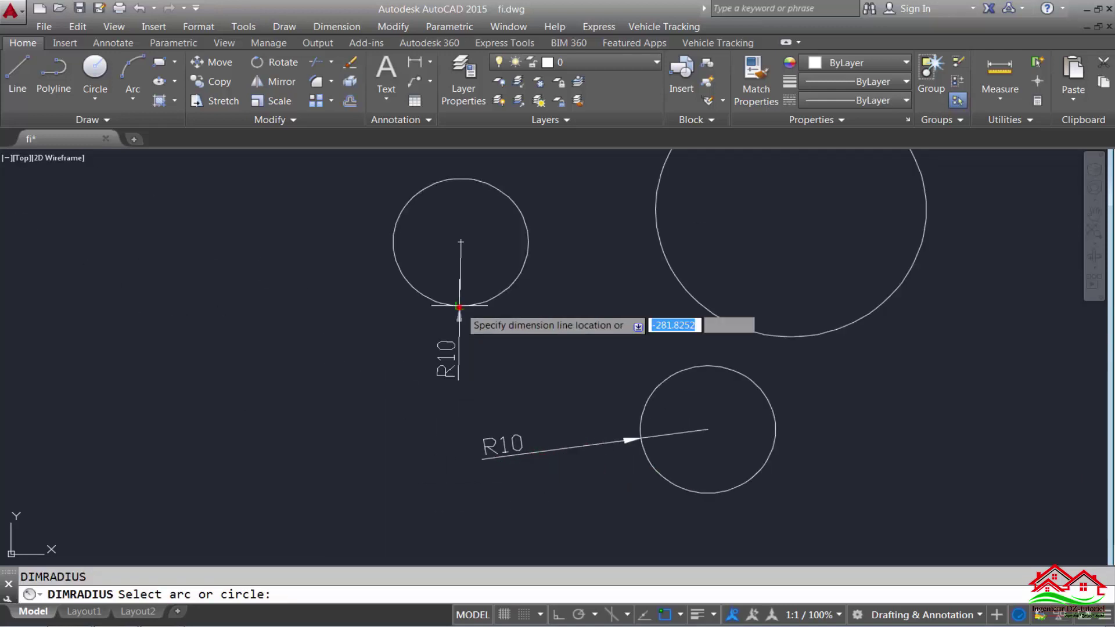
left_click(338, 358)
Label the largest circle with an R20 radius dimension.
scroll(297, 396, "down", 2)
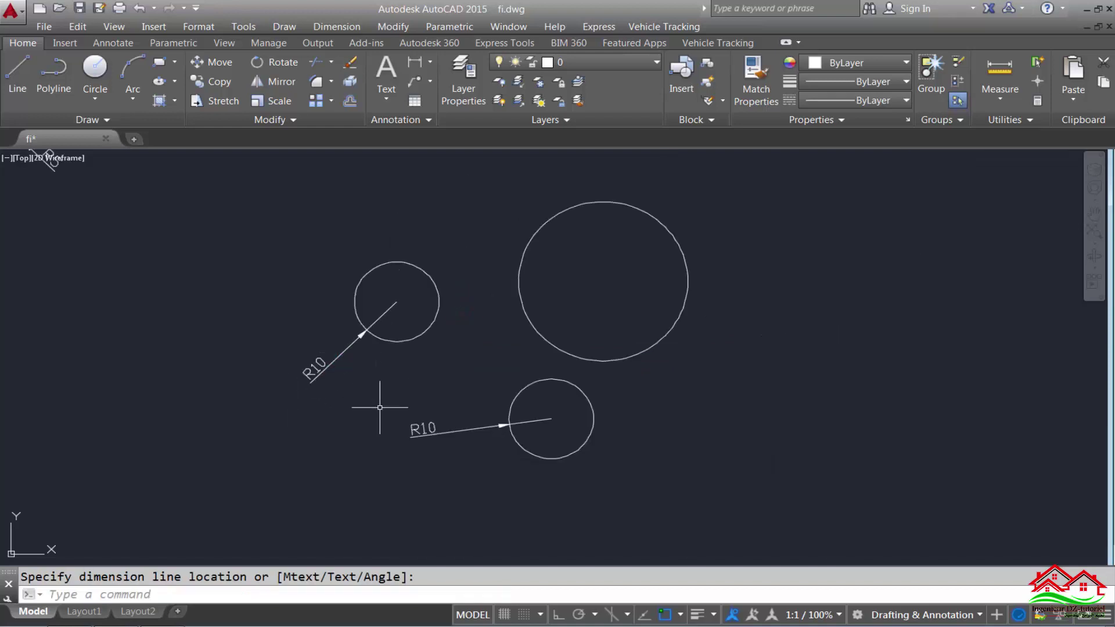
key("Return")
left_click(539, 330)
left_click(495, 339)
scroll(509, 327, "up", 2)
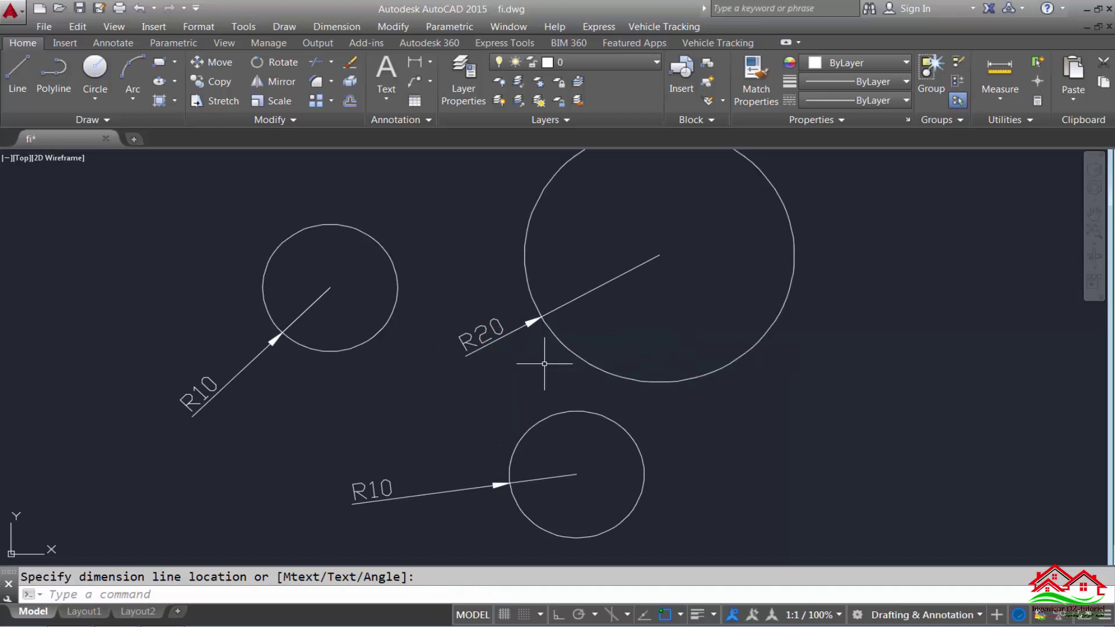
scroll(544, 363, "down", 5)
scroll(511, 399, "down", 3)
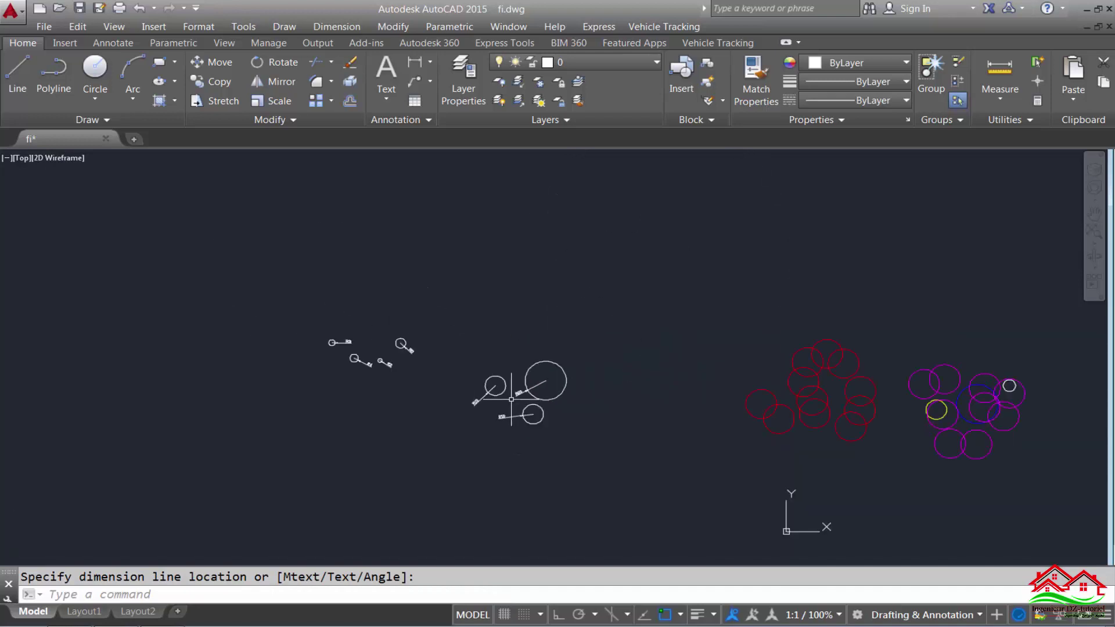